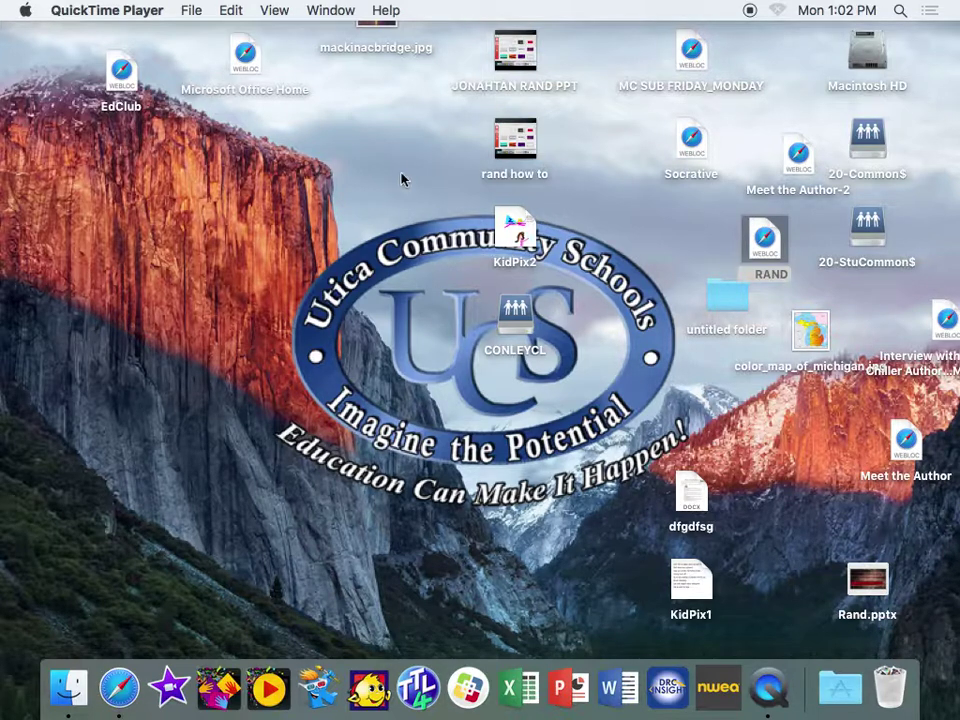
Step: Drag the RAND link from 20-StuCommon$ ~ThisWeek~ onto the desktop, replacing the existing copy
double_click(864, 230)
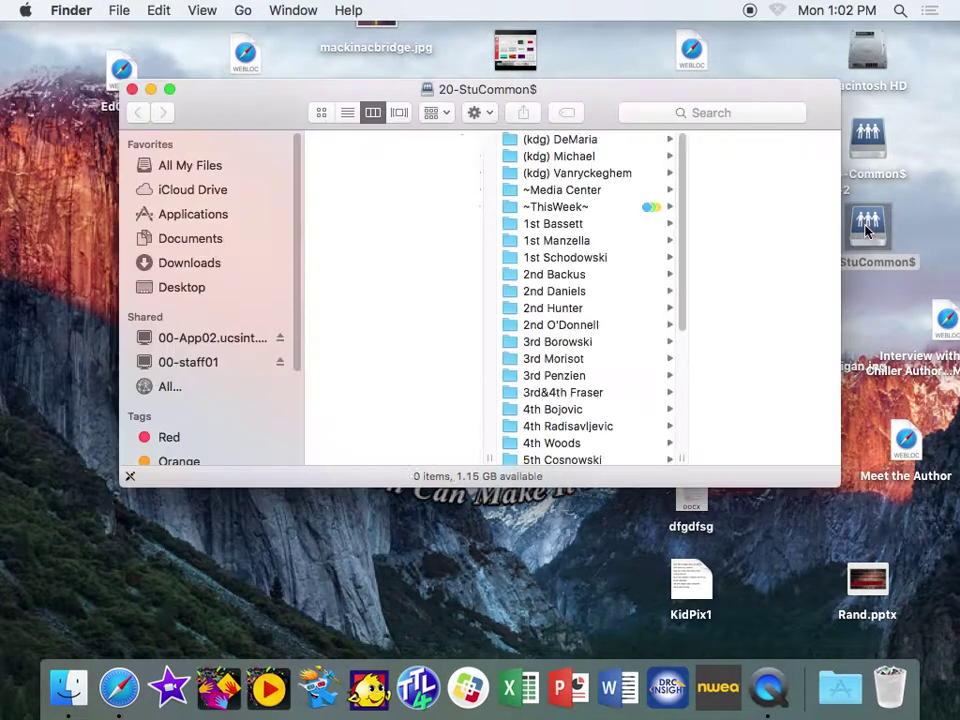
left_click(640, 208)
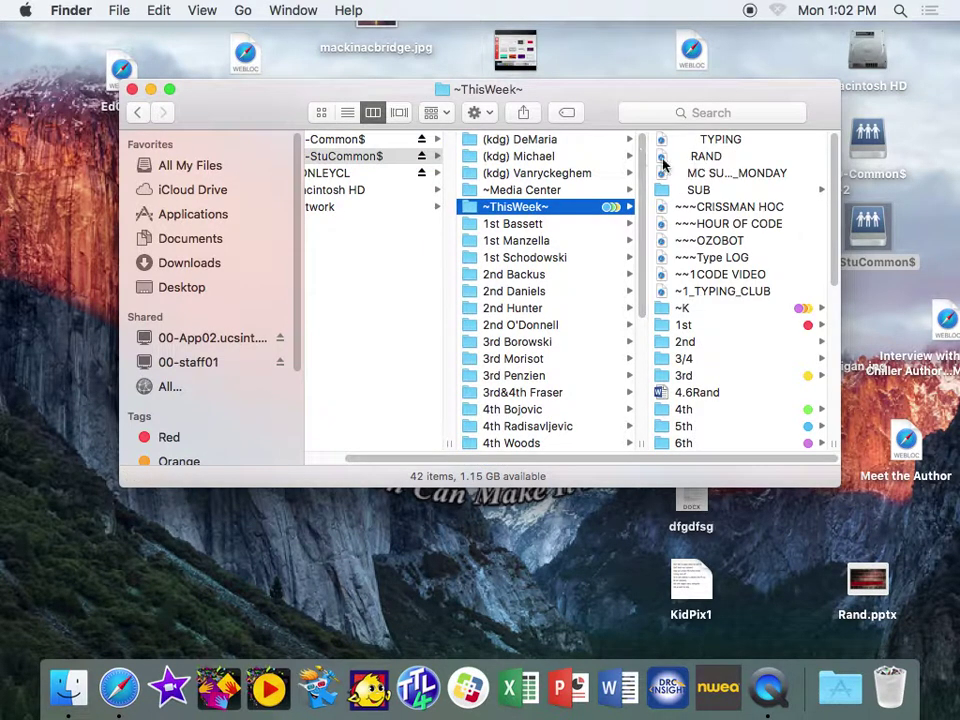
left_click_drag(663, 160, 686, 84)
left_click(614, 242)
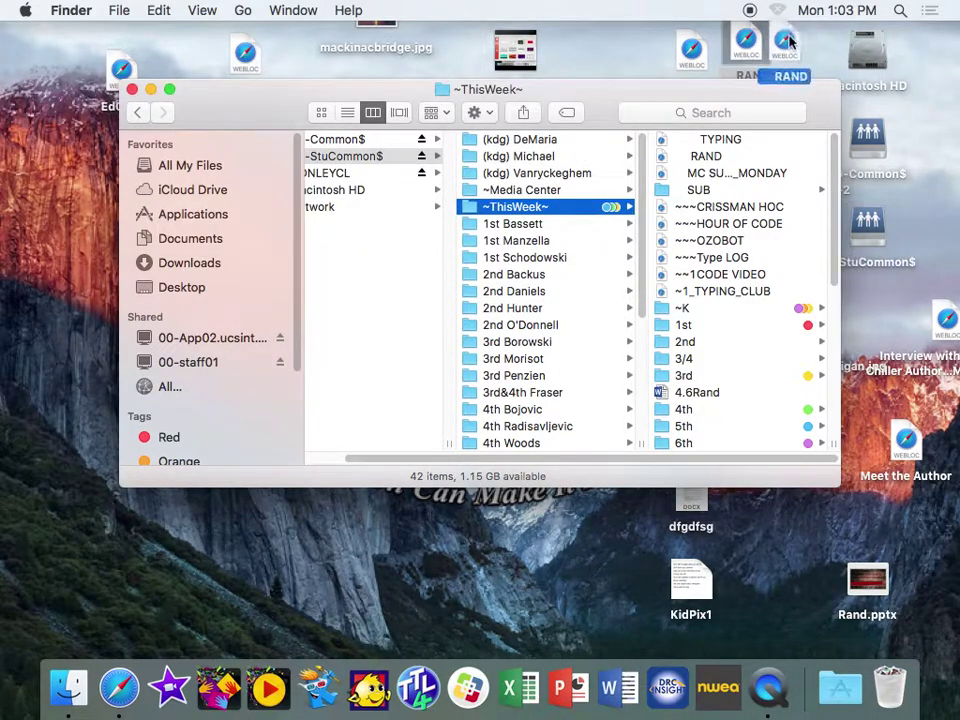
left_click_drag(181, 86, 247, 240)
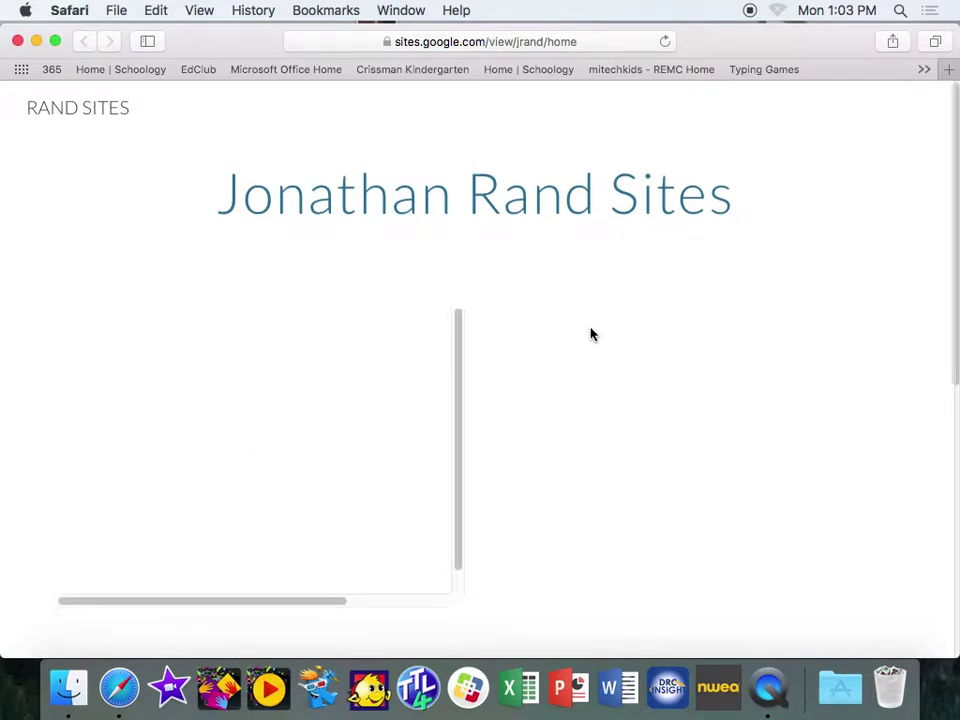
Step: Scroll the Jonathan Rand Sites page past the video and follow the American Chillers author link
scroll(579, 328, "down", 2)
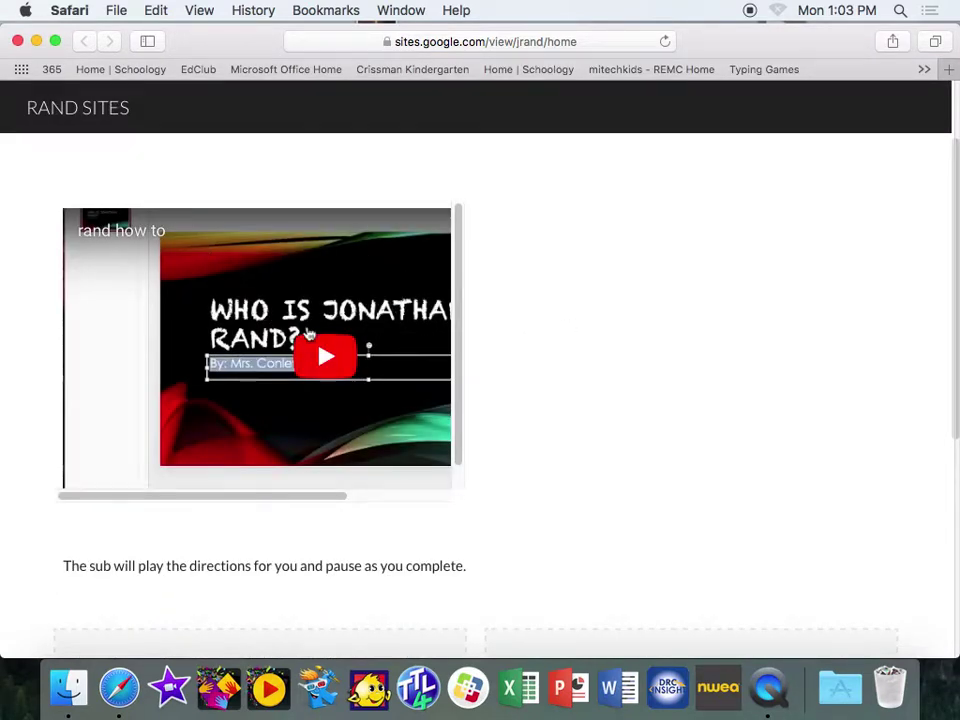
scroll(290, 367, "down", 2)
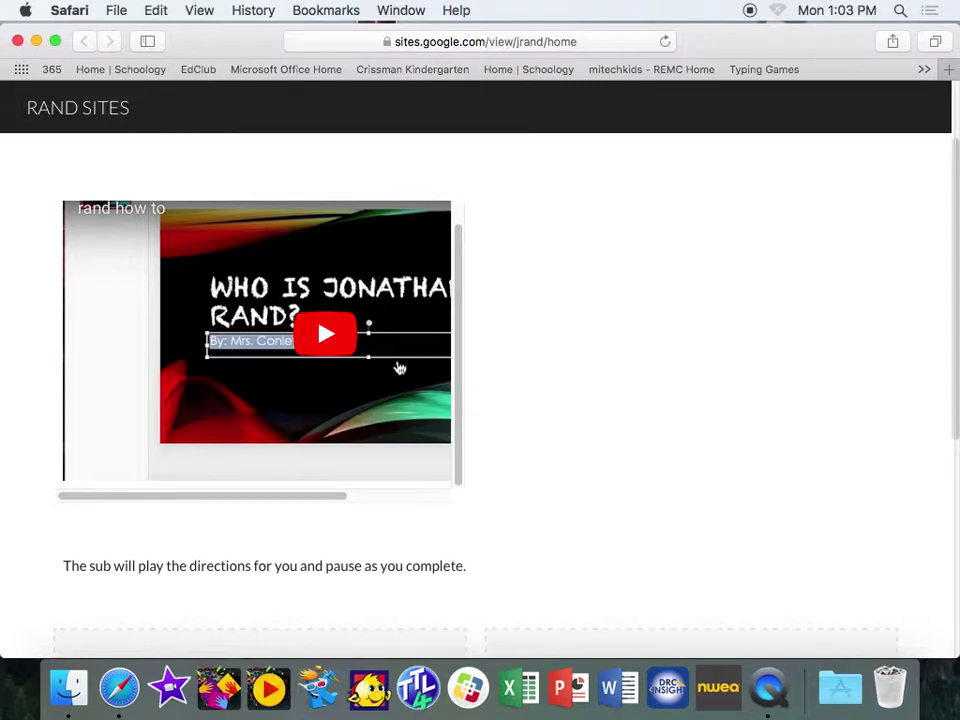
left_click_drag(848, 35, 819, 33)
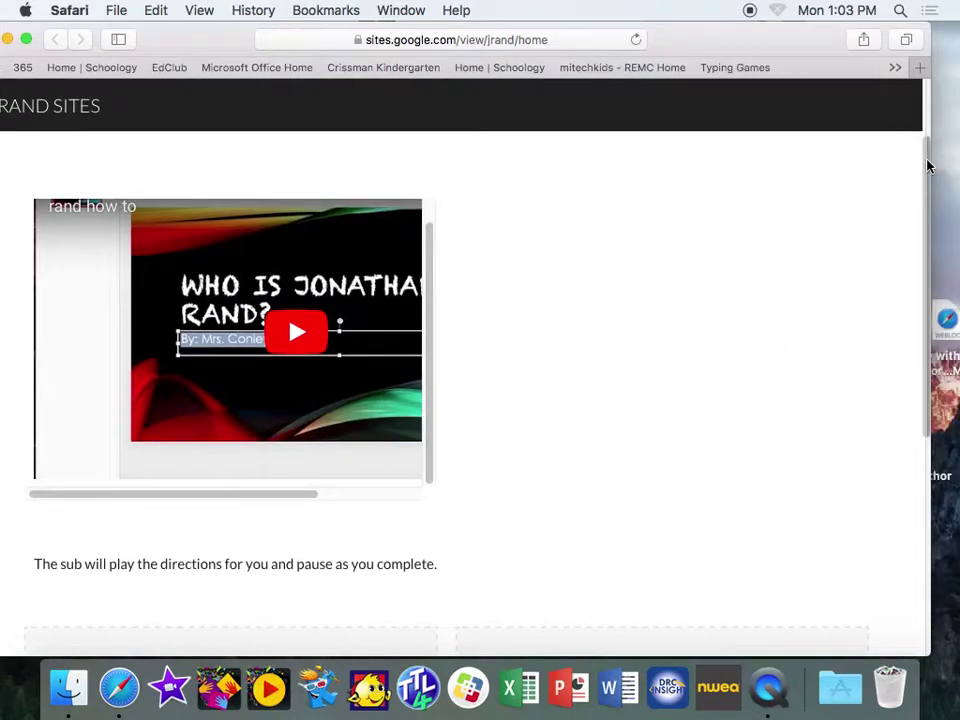
left_click_drag(926, 165, 893, 368)
scroll(893, 368, "down", 1)
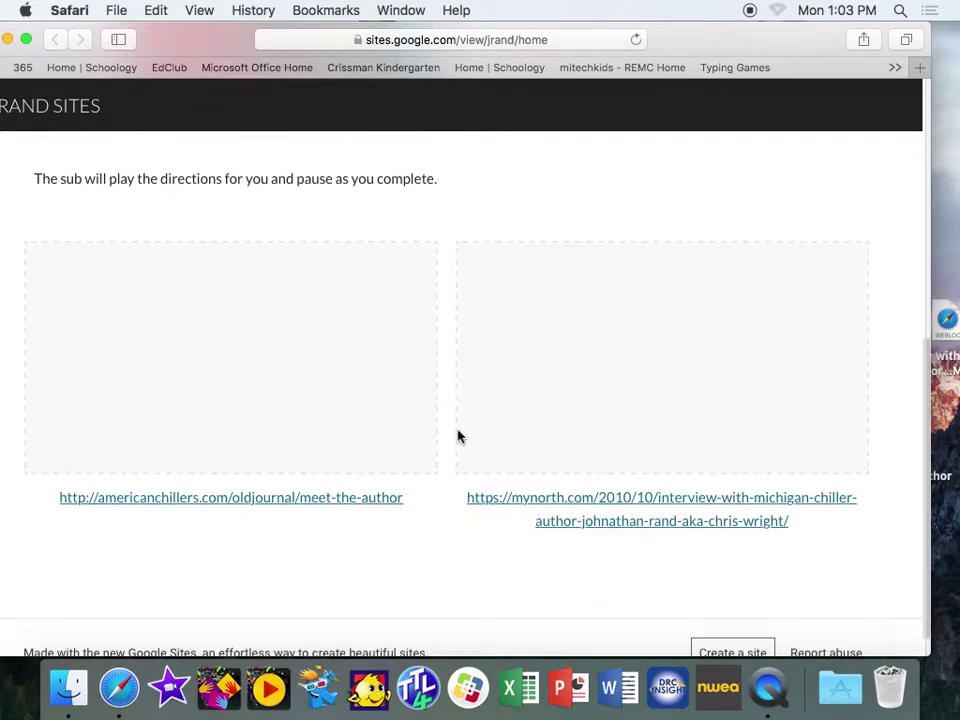
left_click(264, 502)
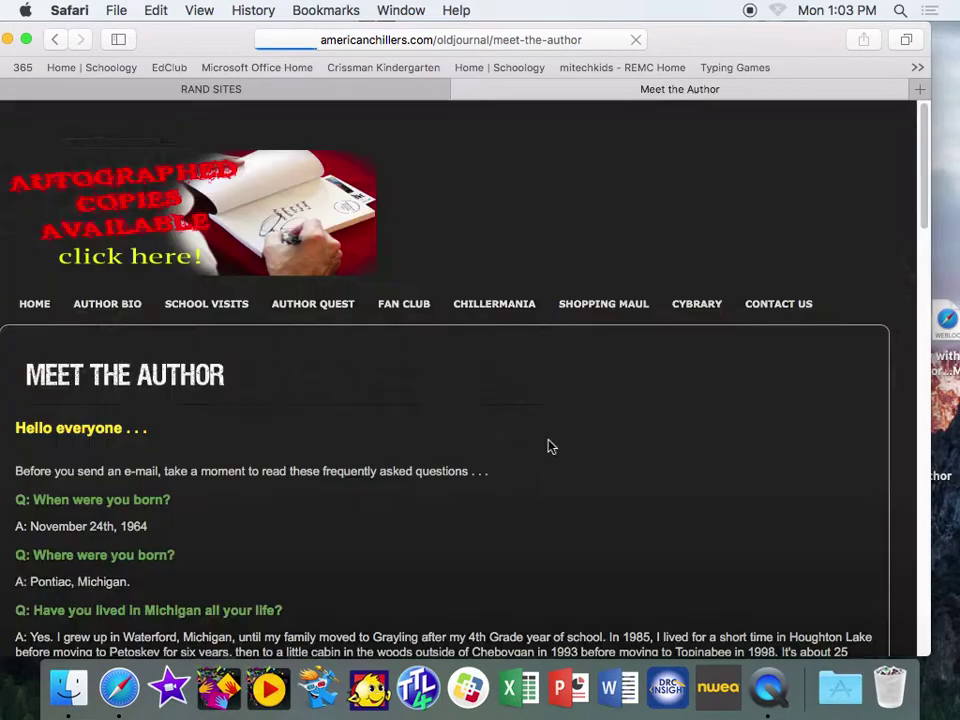
Step: Read through the Meet the Author FAQ about Rand's birth, Michigan homes and family
scroll(506, 451, "down", 5)
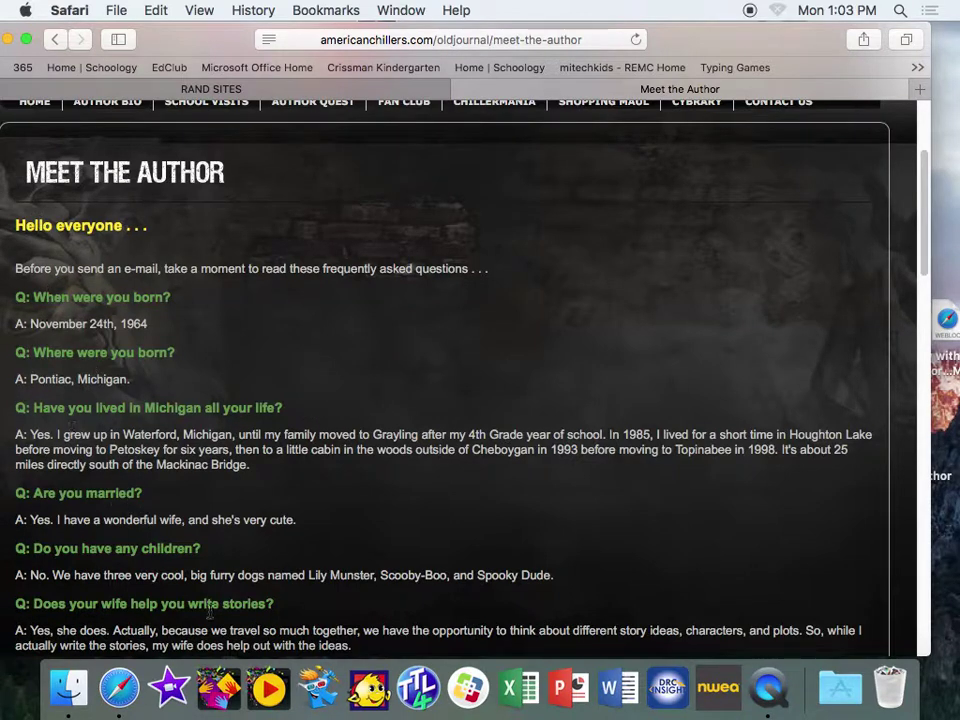
left_click_drag(164, 43, 188, 38)
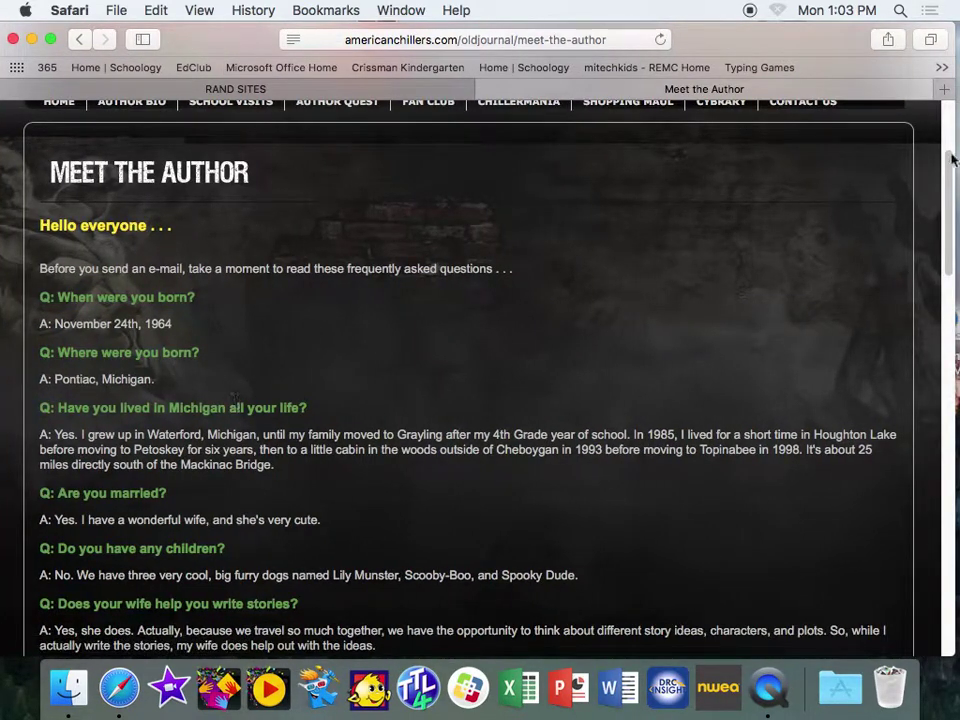
Step: In a new tab, sign in to the school Office 365 account with its password
left_click(944, 89)
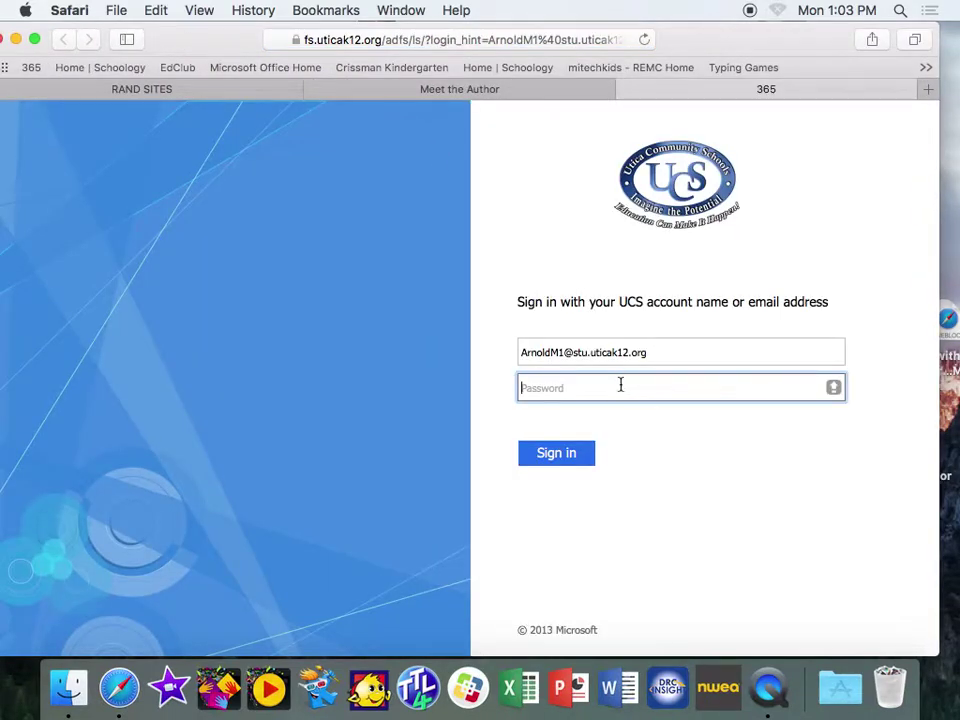
left_click(612, 388)
type("•••")
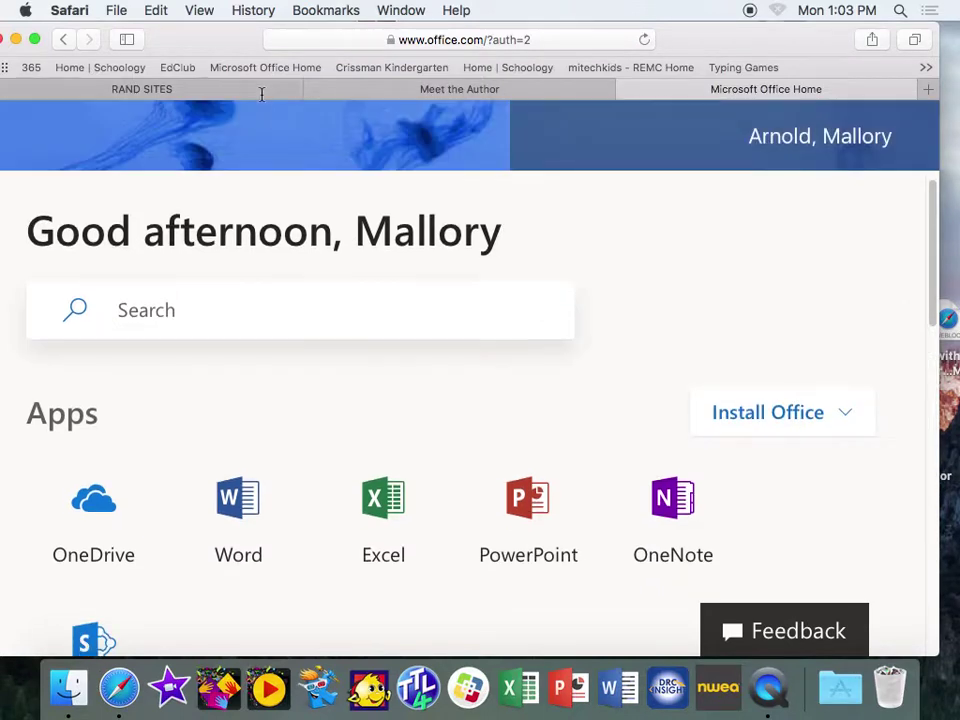
Step: Launch PowerPoint Online from the Office 365 home page
left_click_drag(224, 37, 240, 36)
scroll(607, 456, "down", 1)
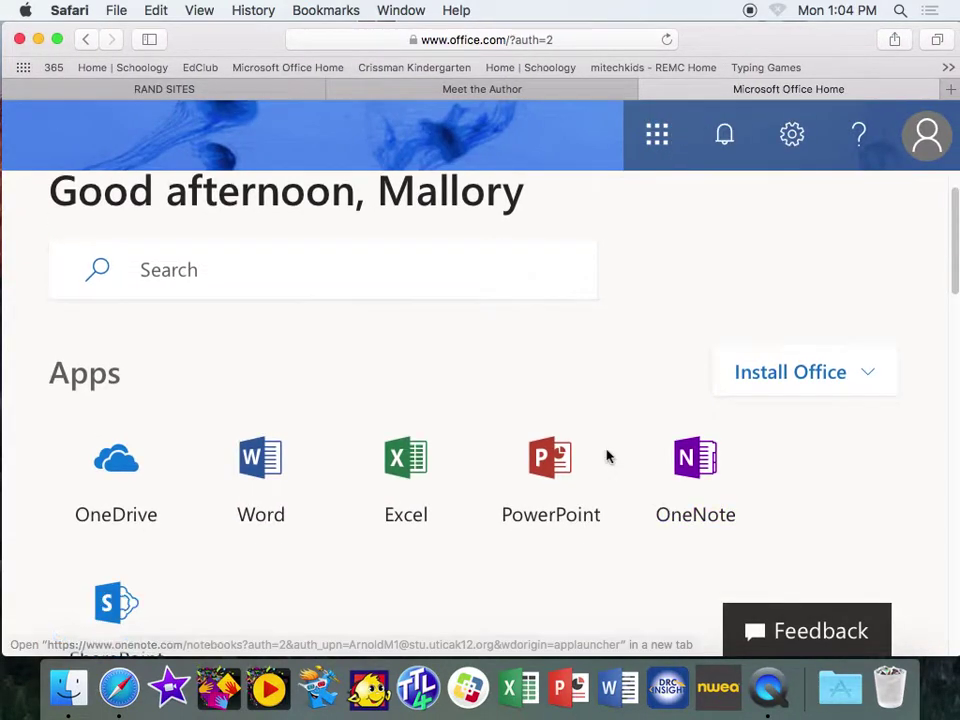
scroll(607, 456, "down", 2)
scroll(615, 467, "down", 1)
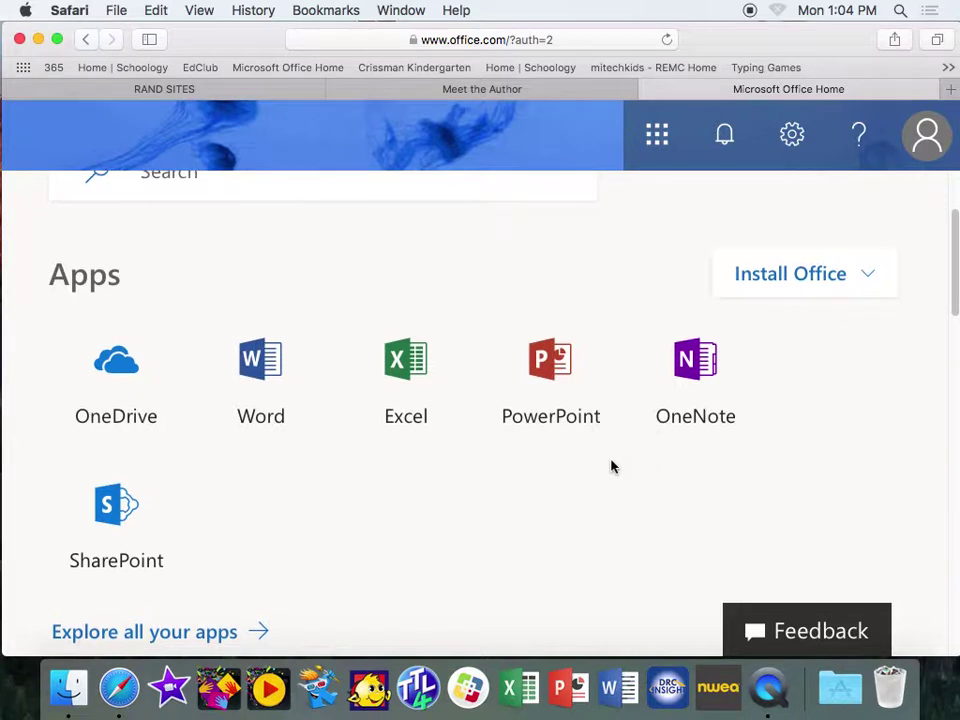
left_click(546, 358)
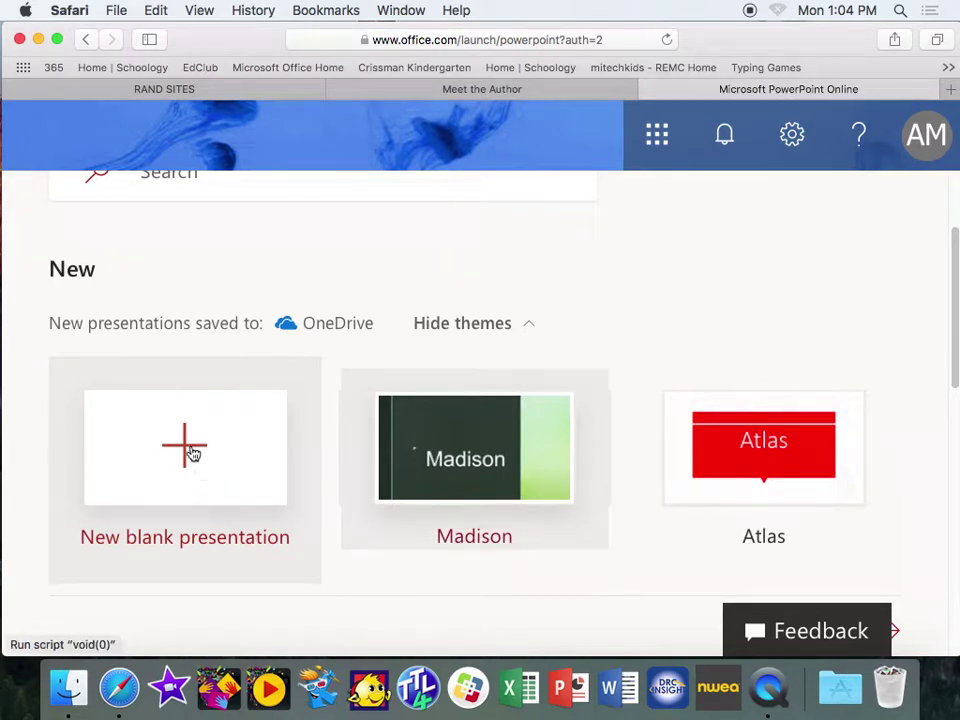
Step: Create a new presentation from the Main Event theme in the More themes gallery
scroll(225, 437, "down", 5)
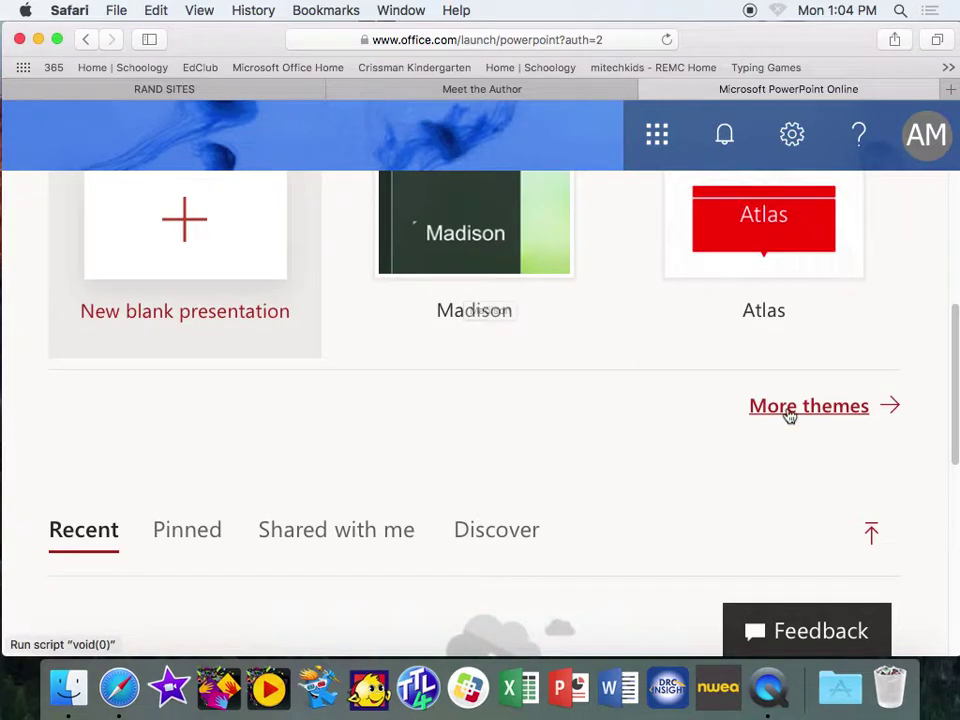
left_click(789, 416)
scroll(542, 388, "down", 10)
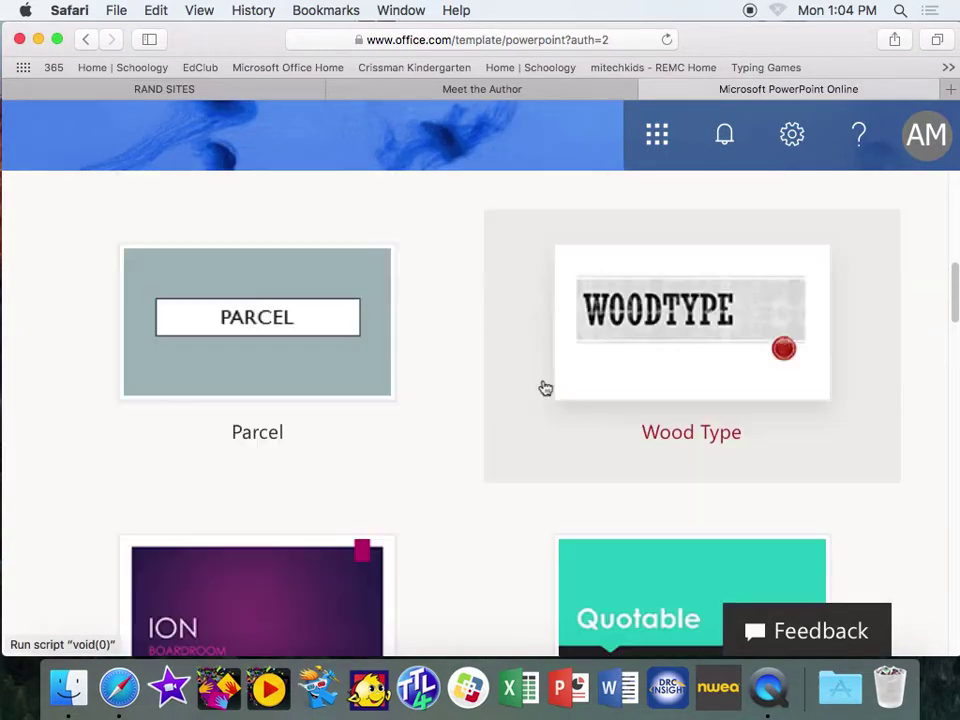
scroll(472, 386, "down", 12)
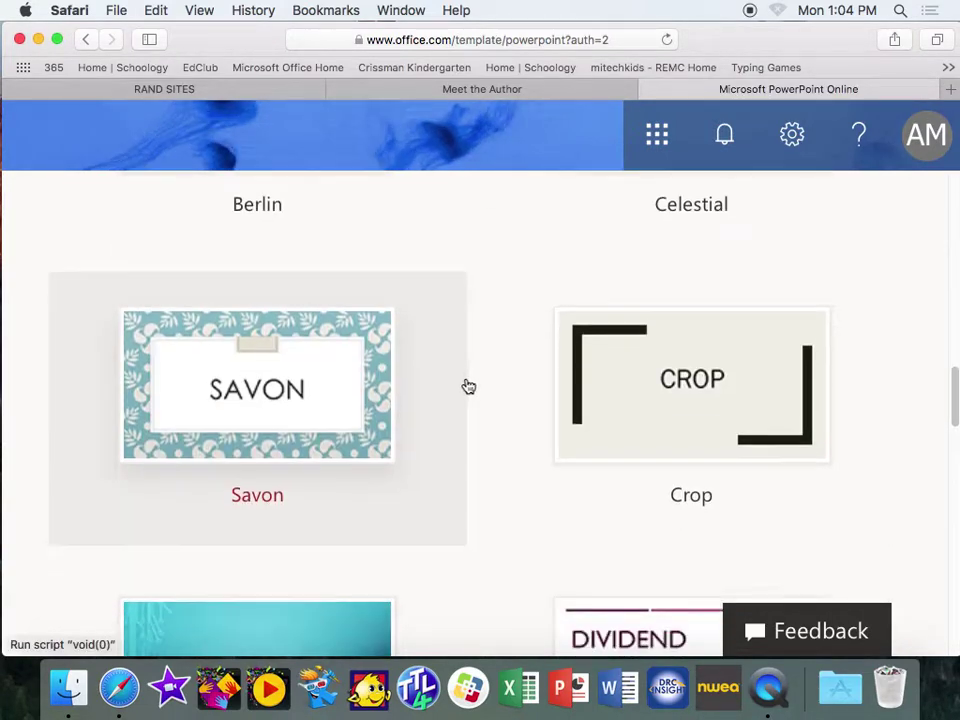
scroll(469, 387, "down", 9)
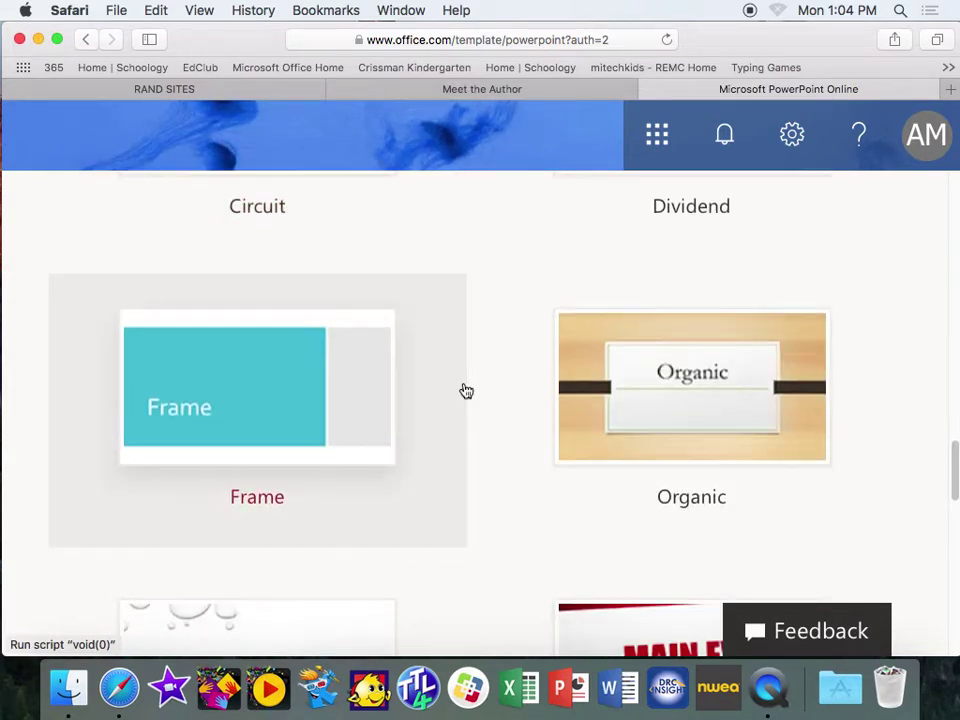
scroll(466, 390, "down", 2)
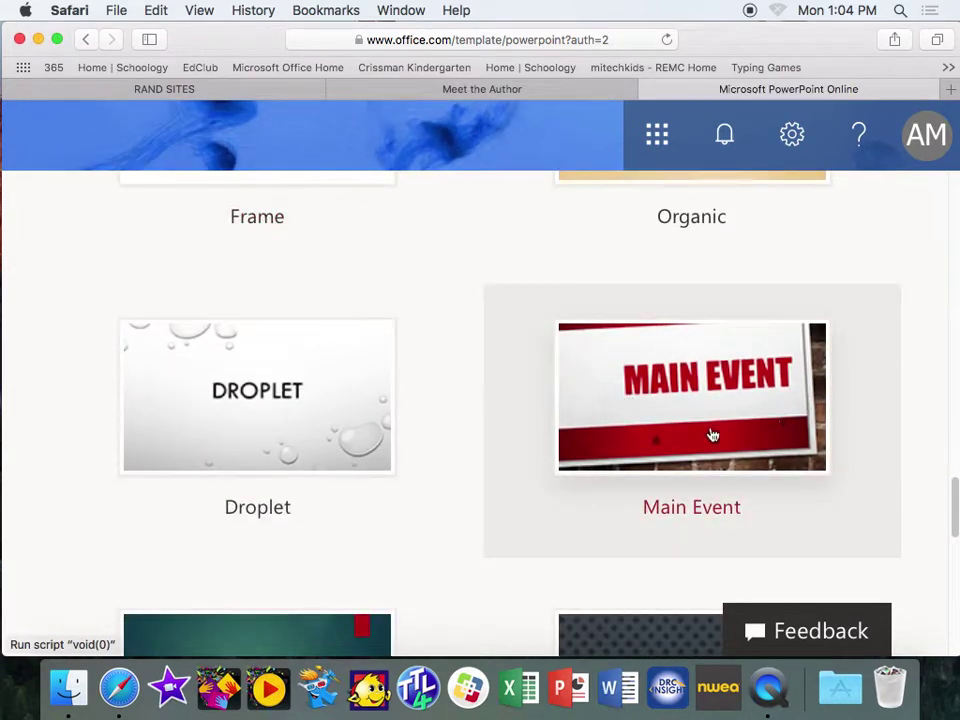
left_click(712, 430)
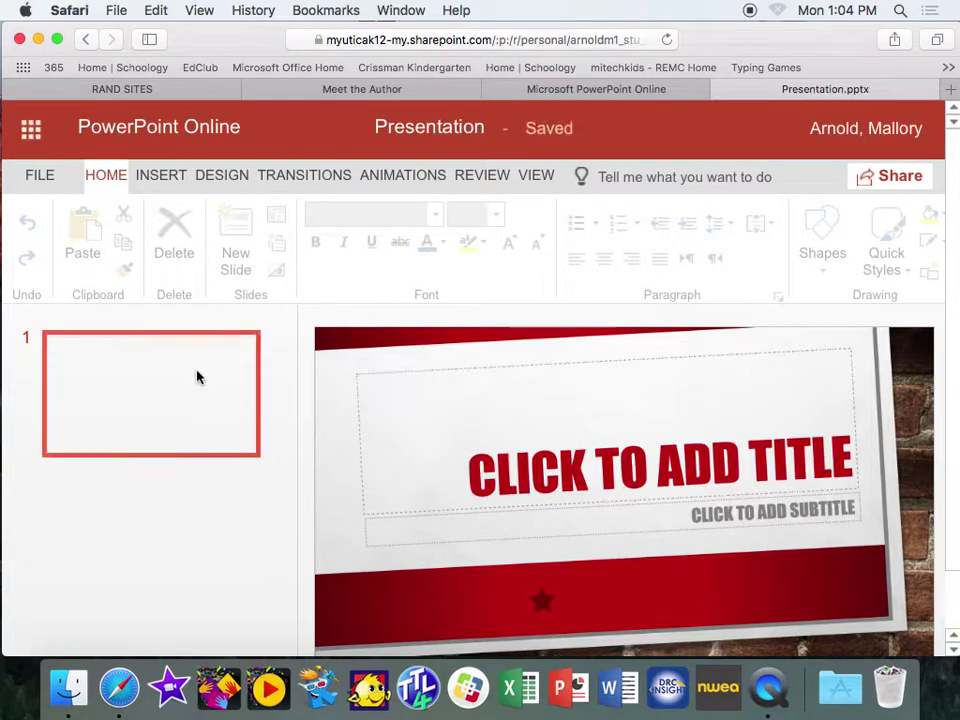
Step: Title slide 1 'WHO IS JONAHTHAN RAND' and add a 'BY:' subtitle with the teacher's name
left_click(470, 458)
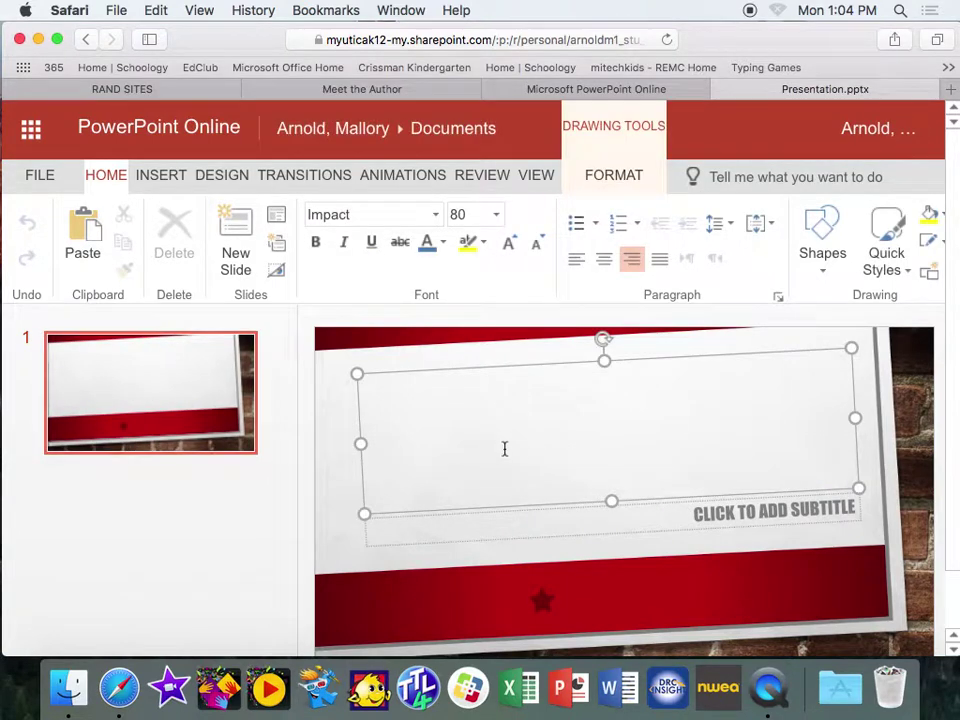
type("W")
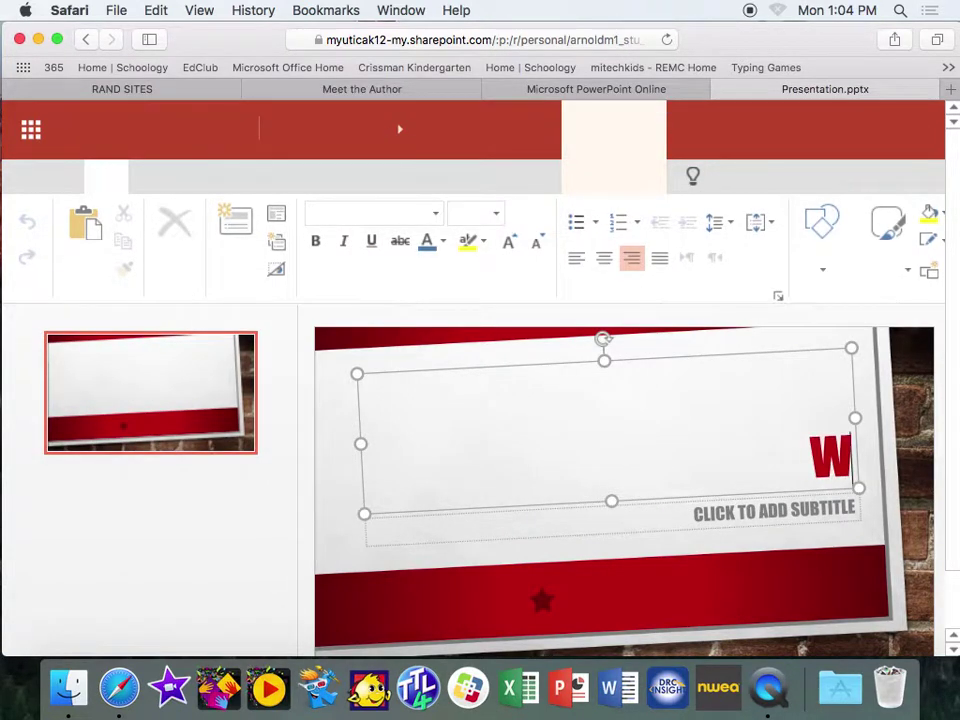
type("HO IS JONAHTHAN")
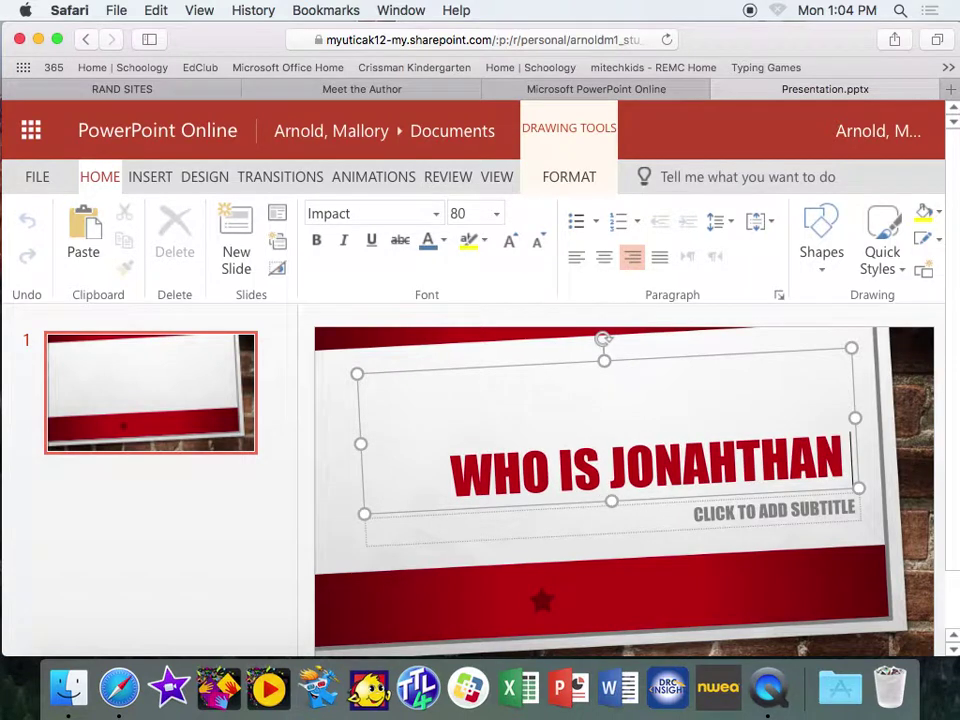
type(" TAN")
key("BackSpace")
key("BackSpace")
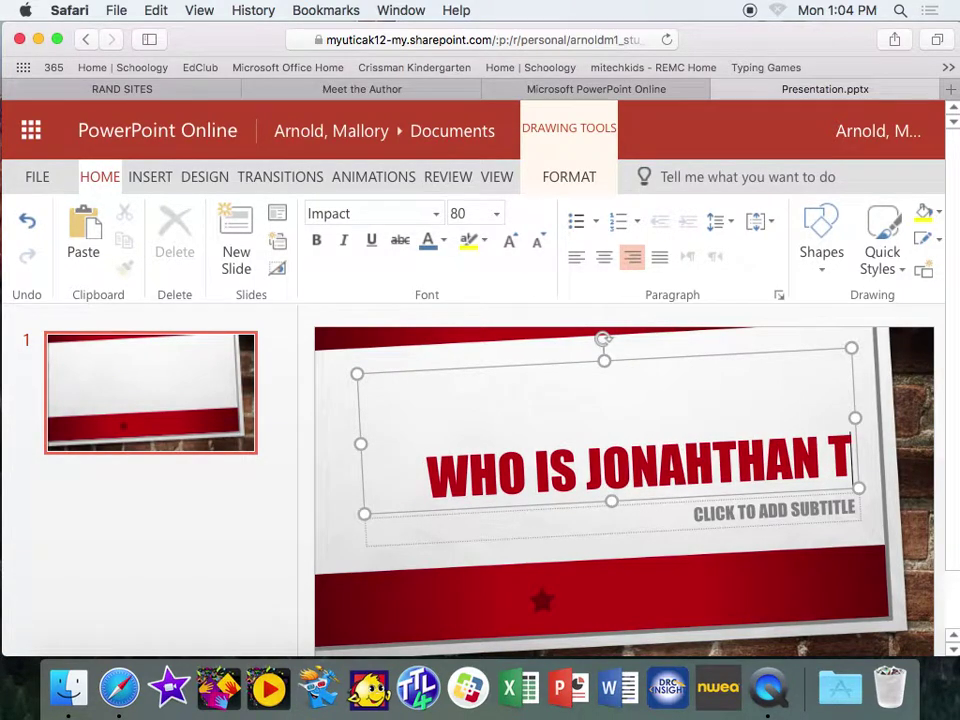
key("BackSpace")
key("BackSpace")
type("TA")
key("BackSpace")
key("BackSpace")
type("RAND")
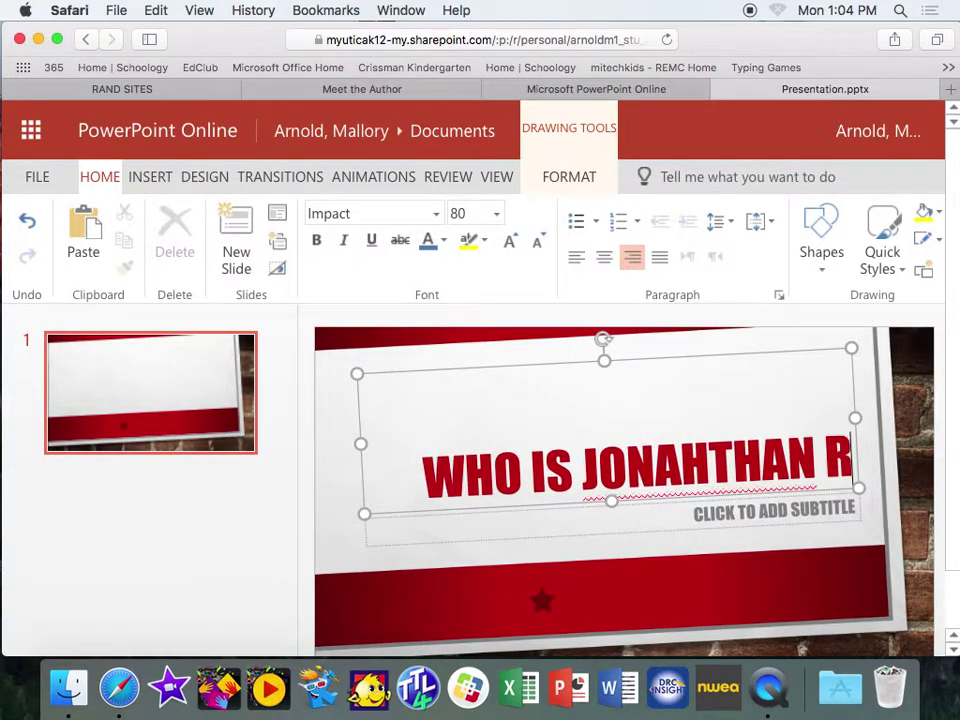
left_click(665, 512)
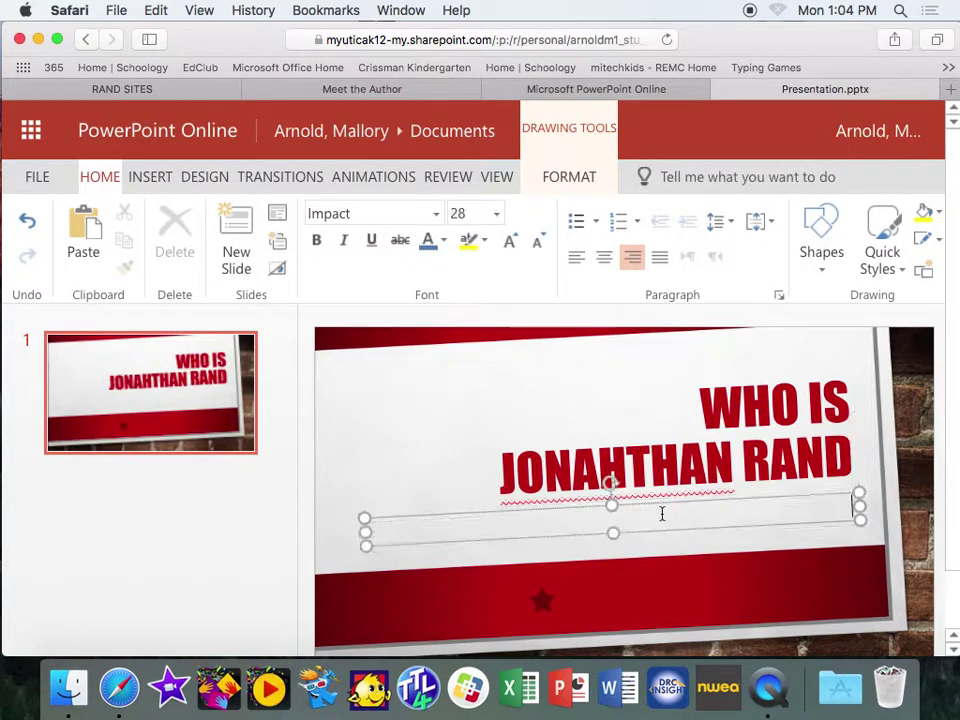
type("BY: MRS. CONLEY")
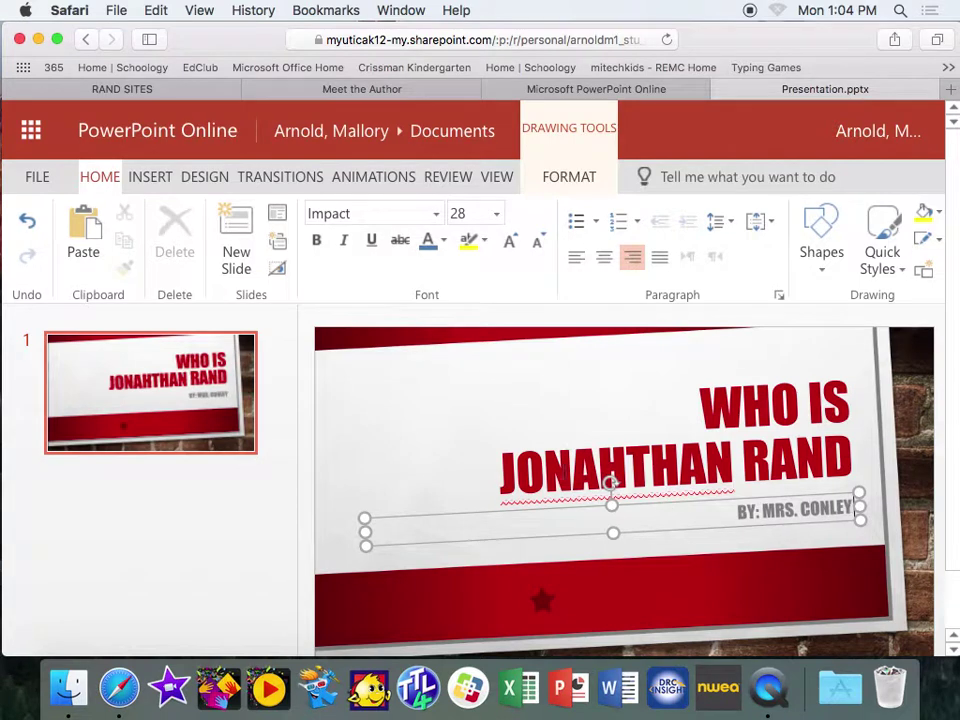
Step: Color the slide 1 title dark blue and change its font from Impact to Abadi
left_click(674, 397)
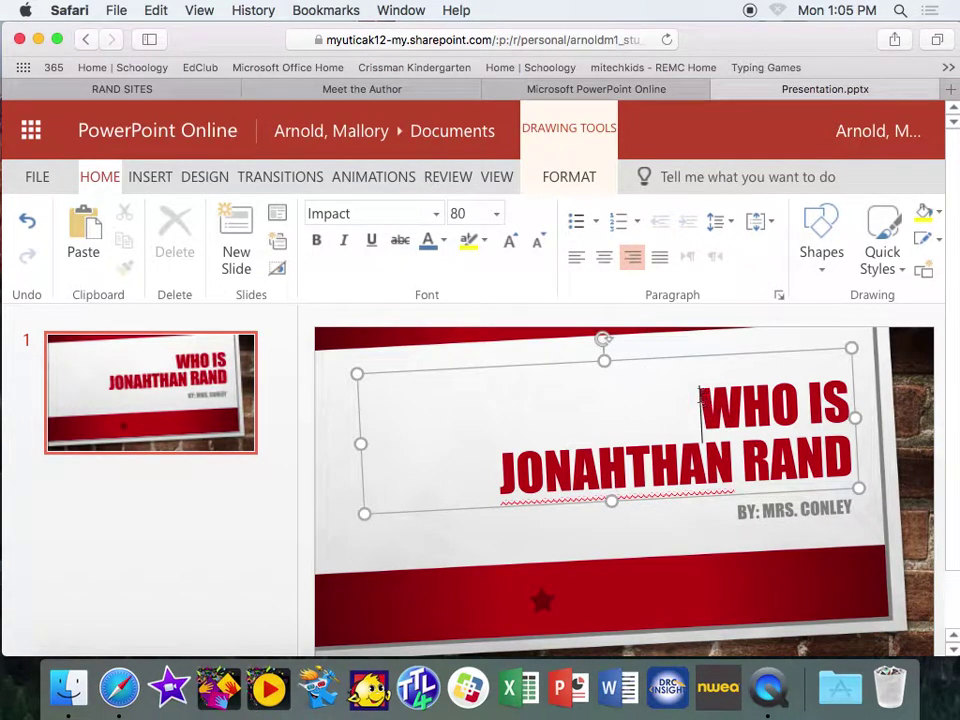
left_click_drag(700, 395, 856, 462)
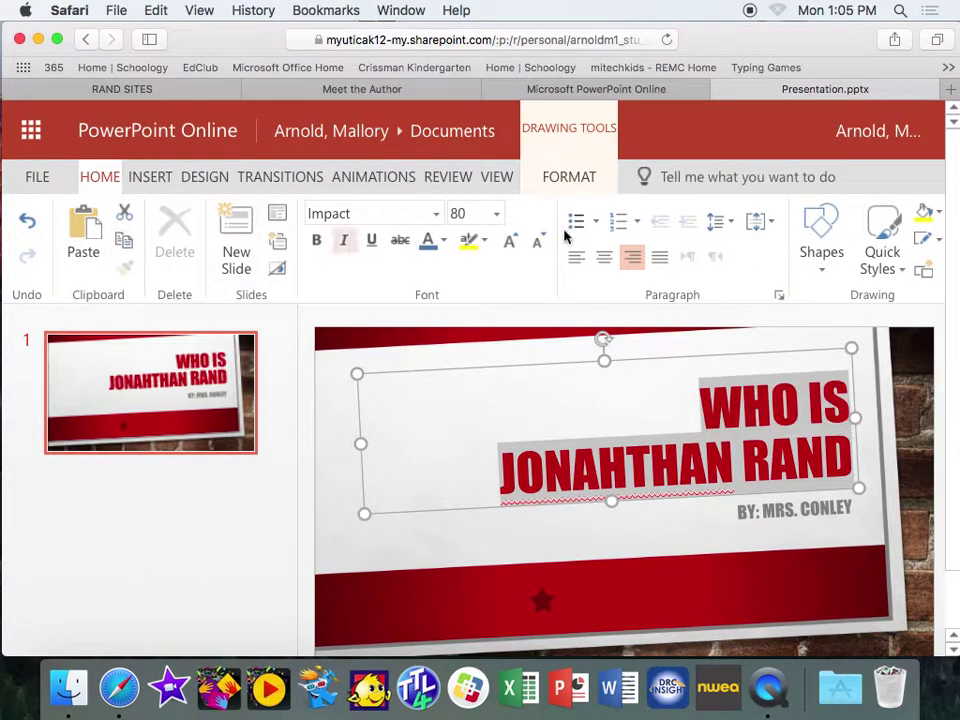
left_click(444, 248)
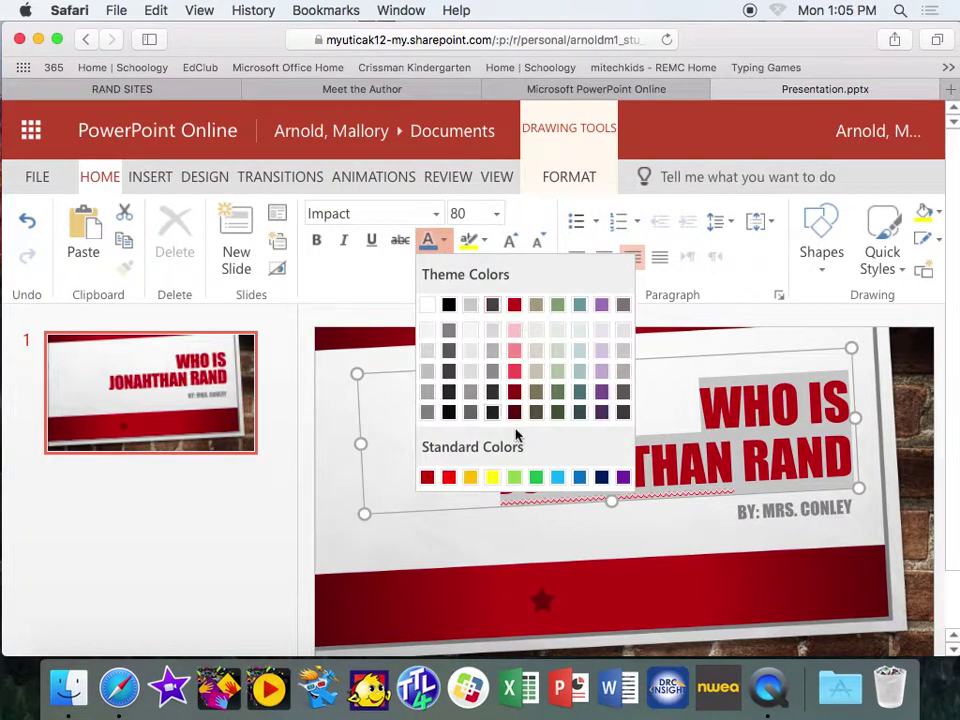
left_click(603, 478)
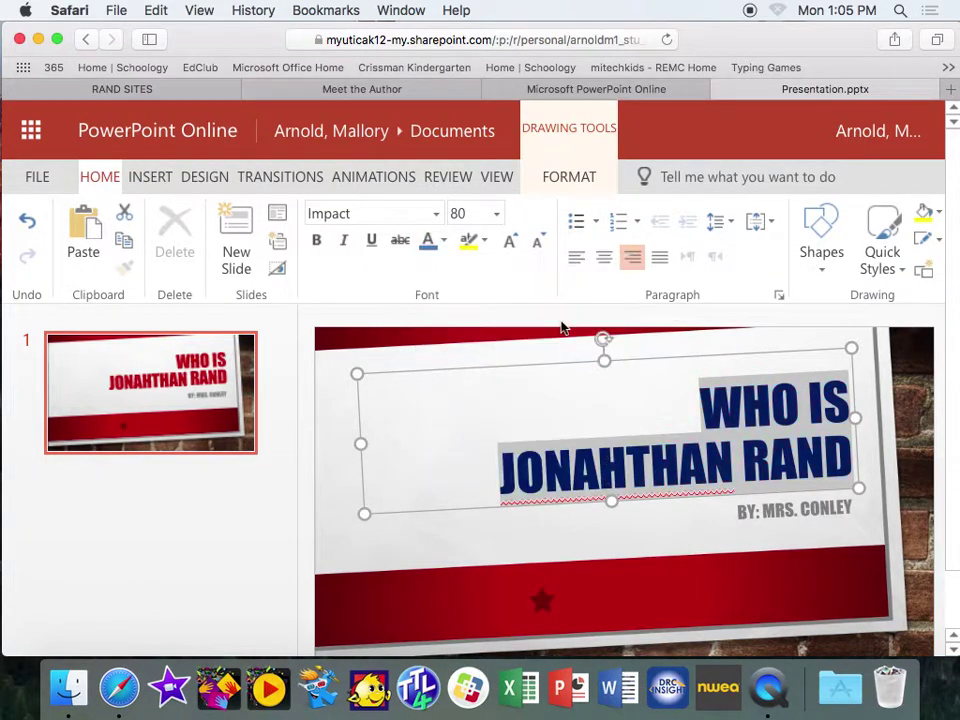
left_click(435, 214)
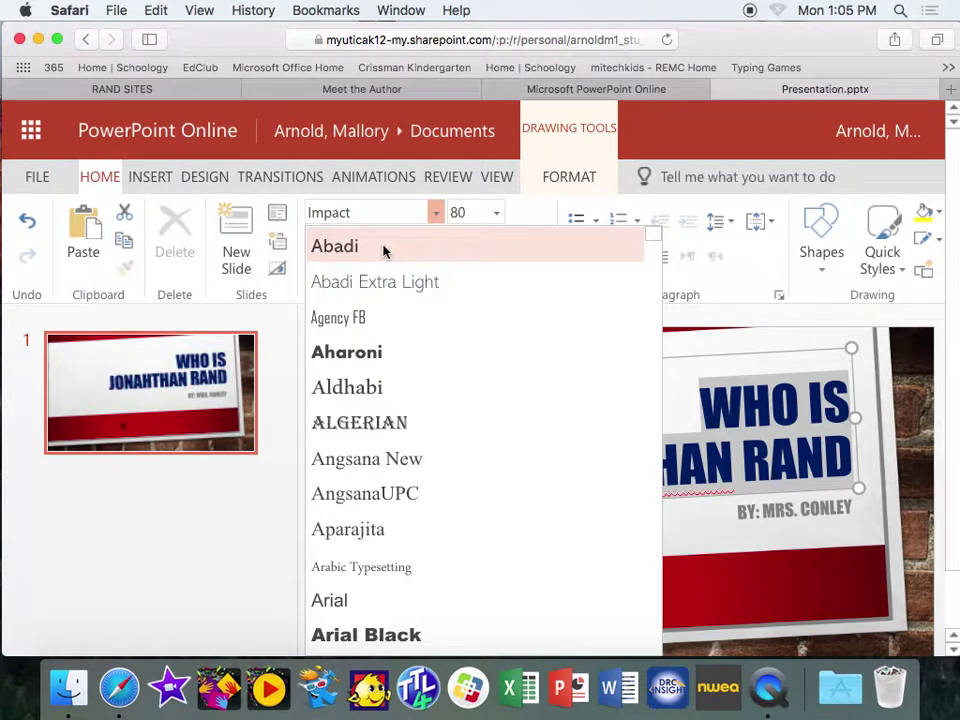
left_click(383, 251)
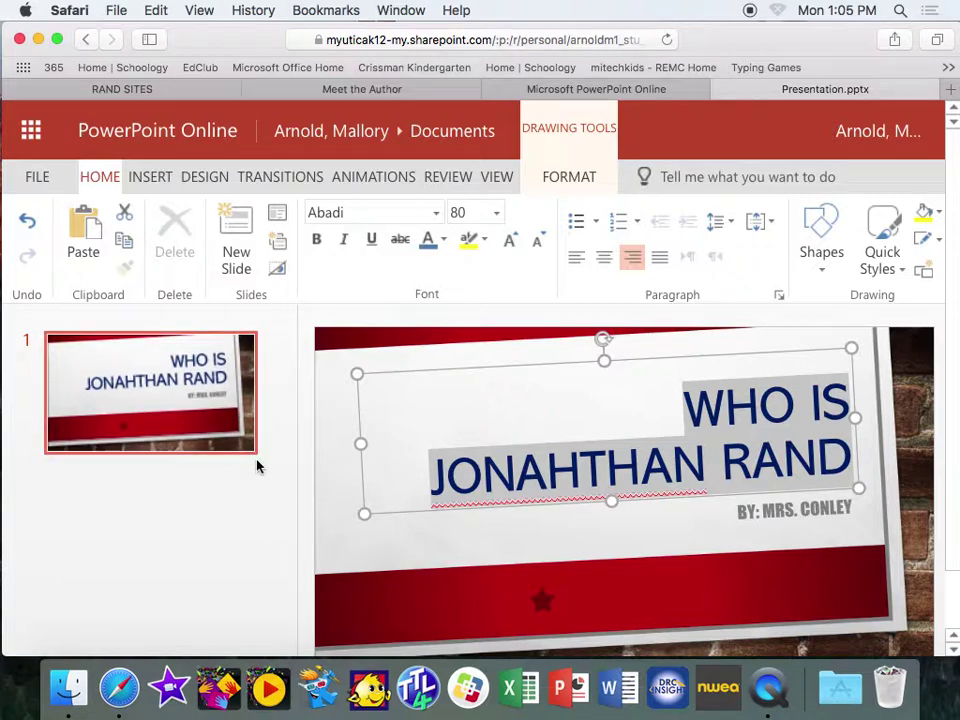
Step: Insert four Title and Content slides as slides 2 to 5 after the title slide
left_click(237, 232)
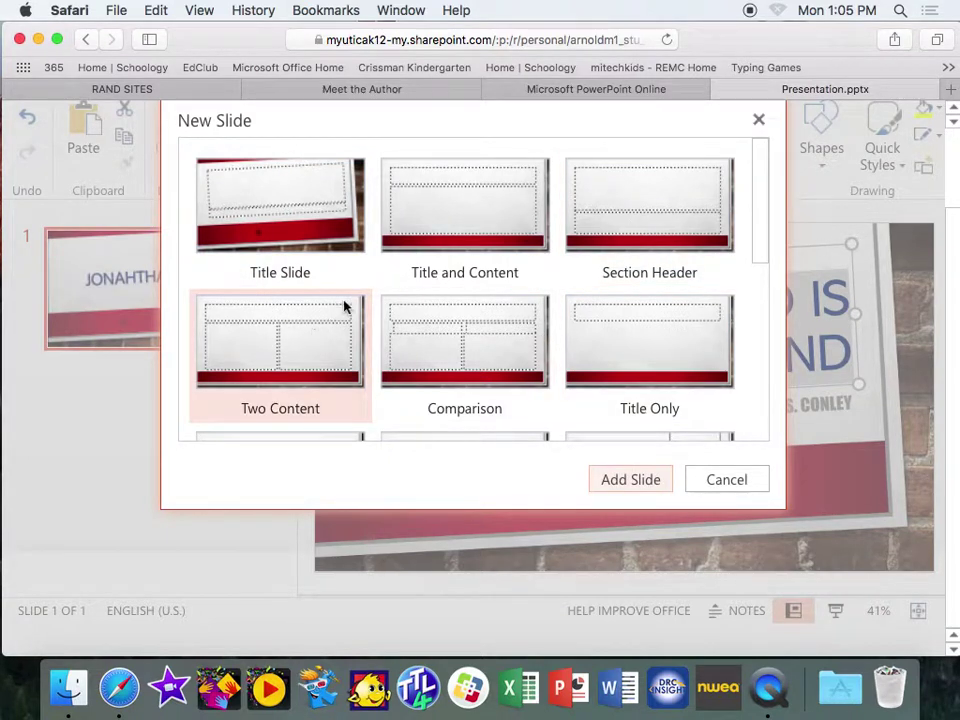
left_click(451, 234)
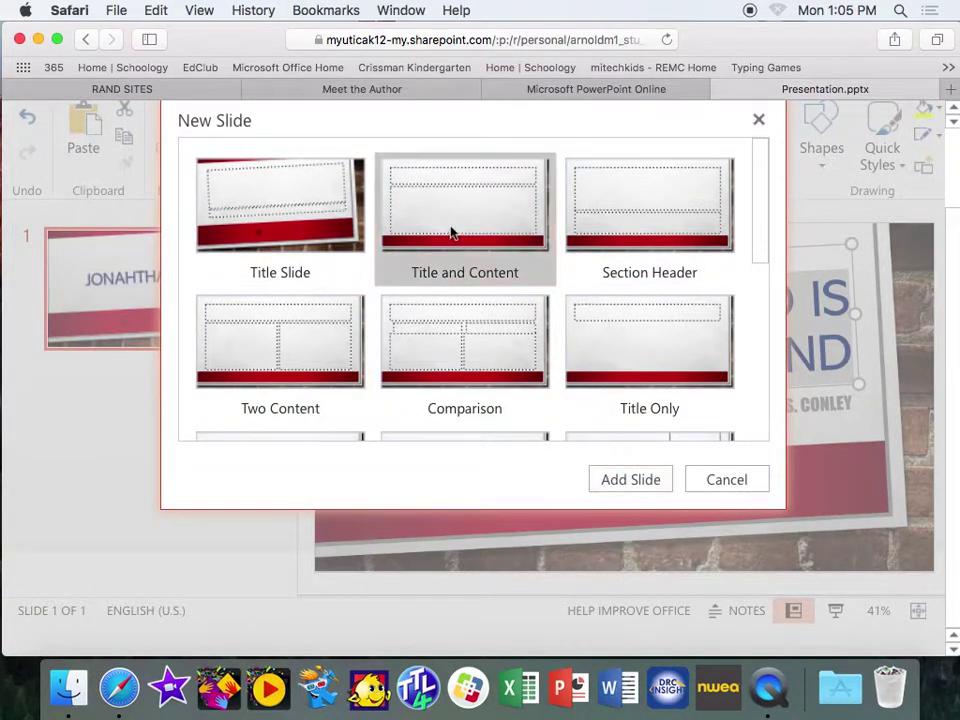
left_click(619, 486)
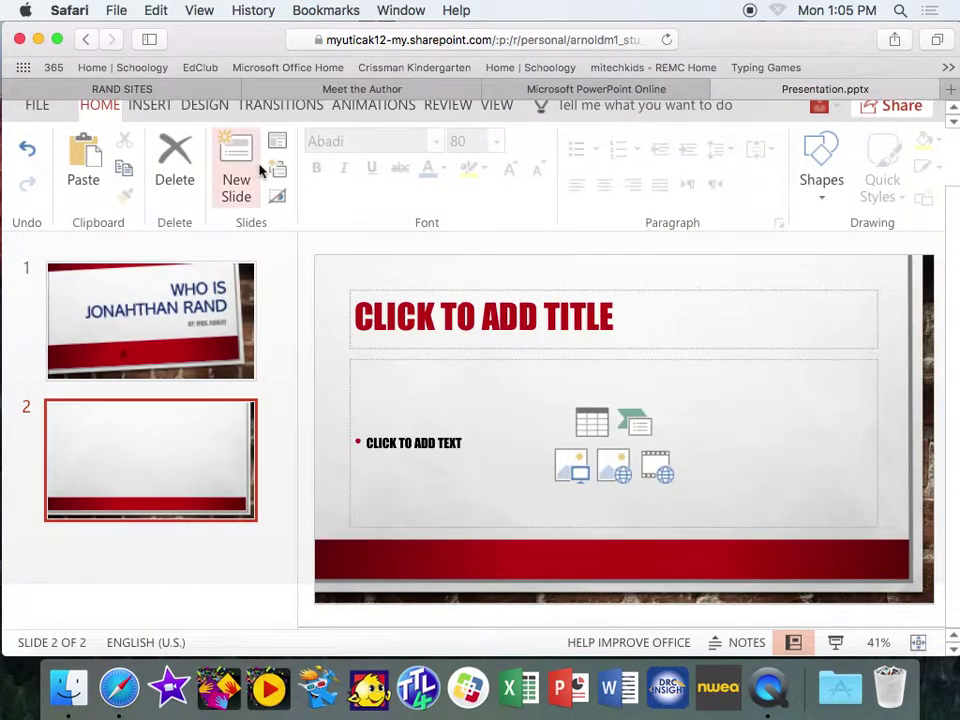
left_click(236, 158)
left_click(471, 254)
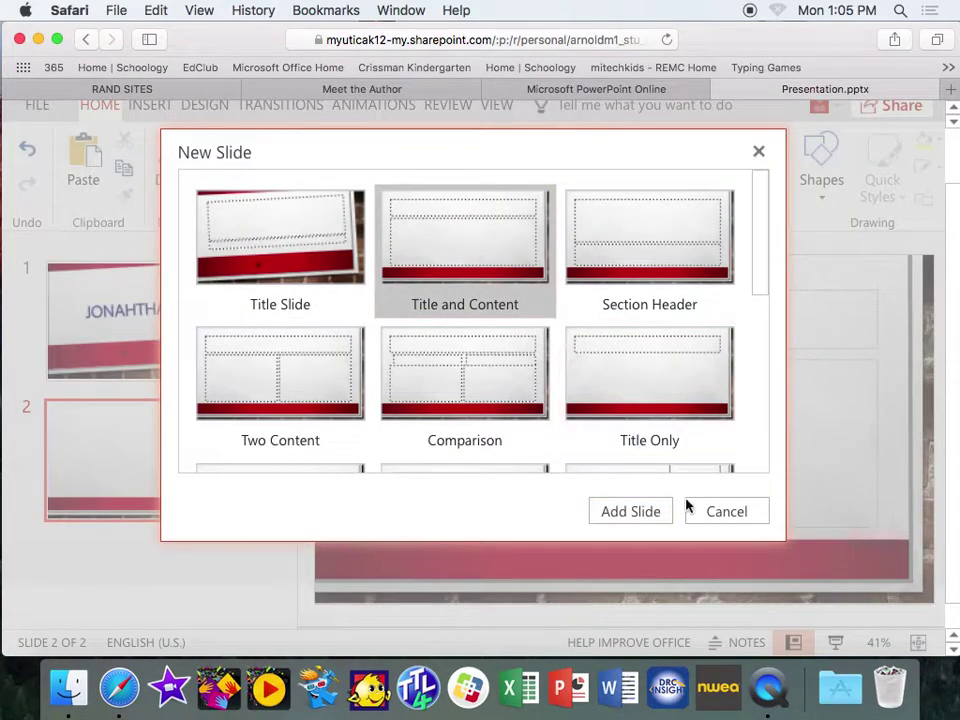
left_click(656, 515)
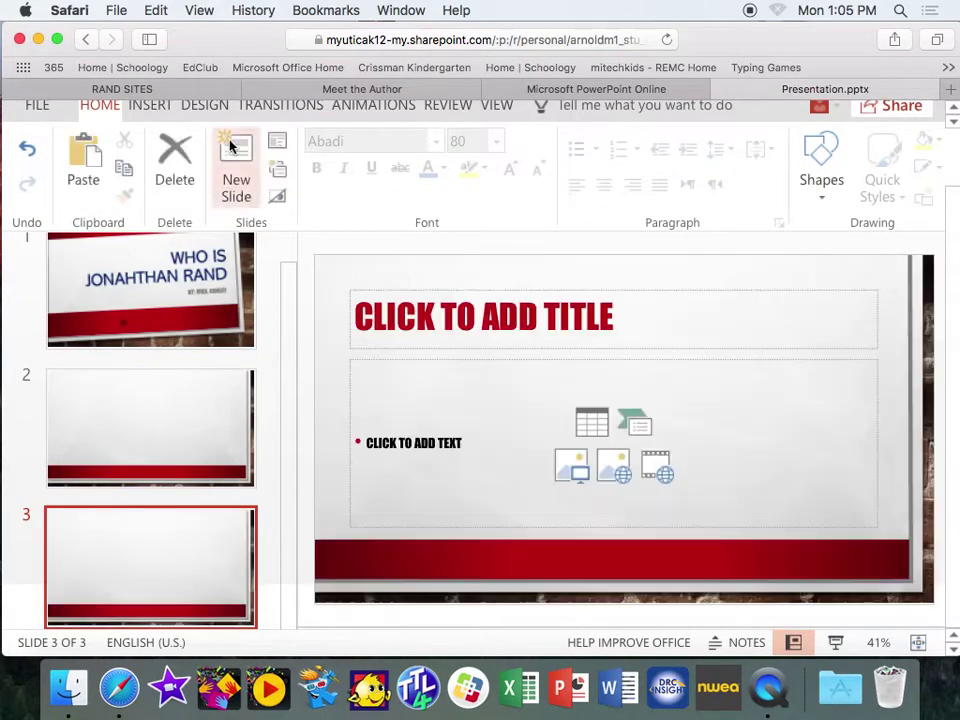
left_click(234, 150)
left_click(476, 265)
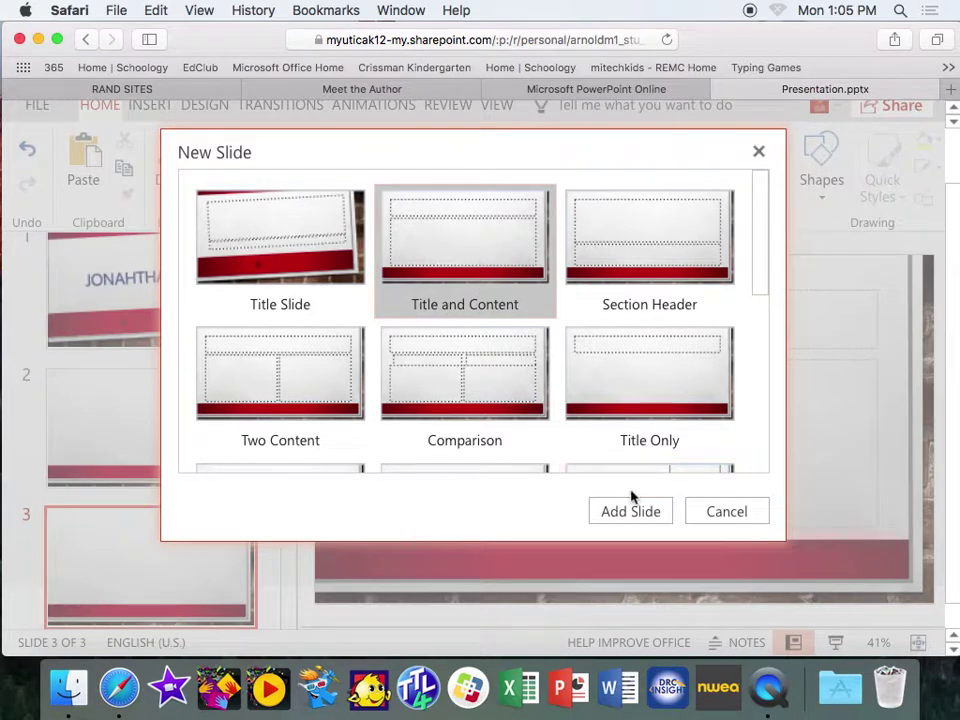
left_click(643, 514)
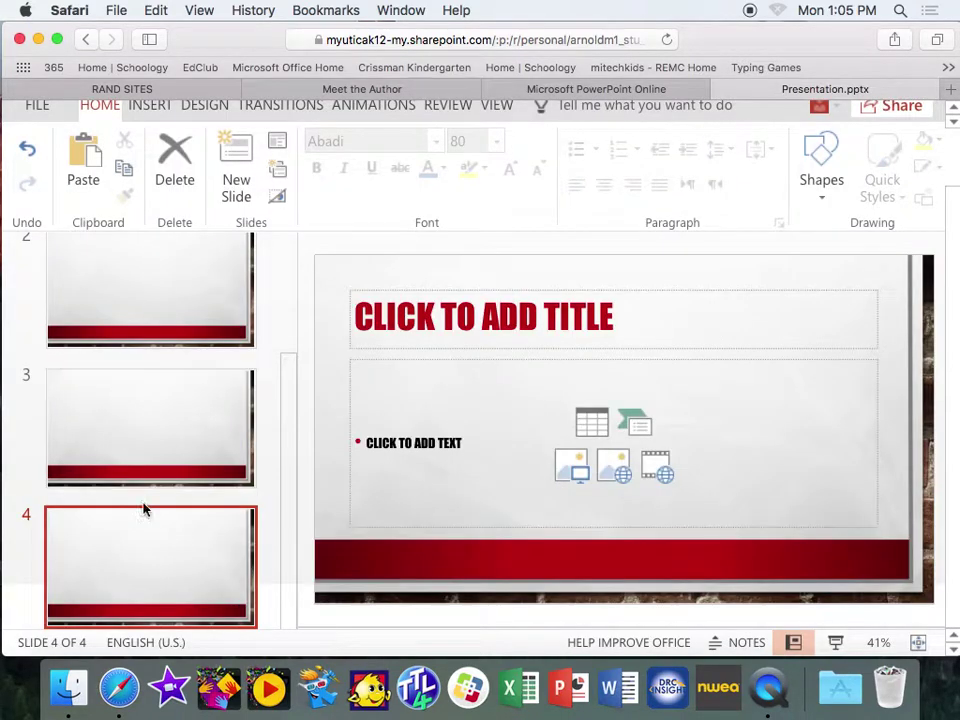
left_click(242, 152)
left_click(403, 249)
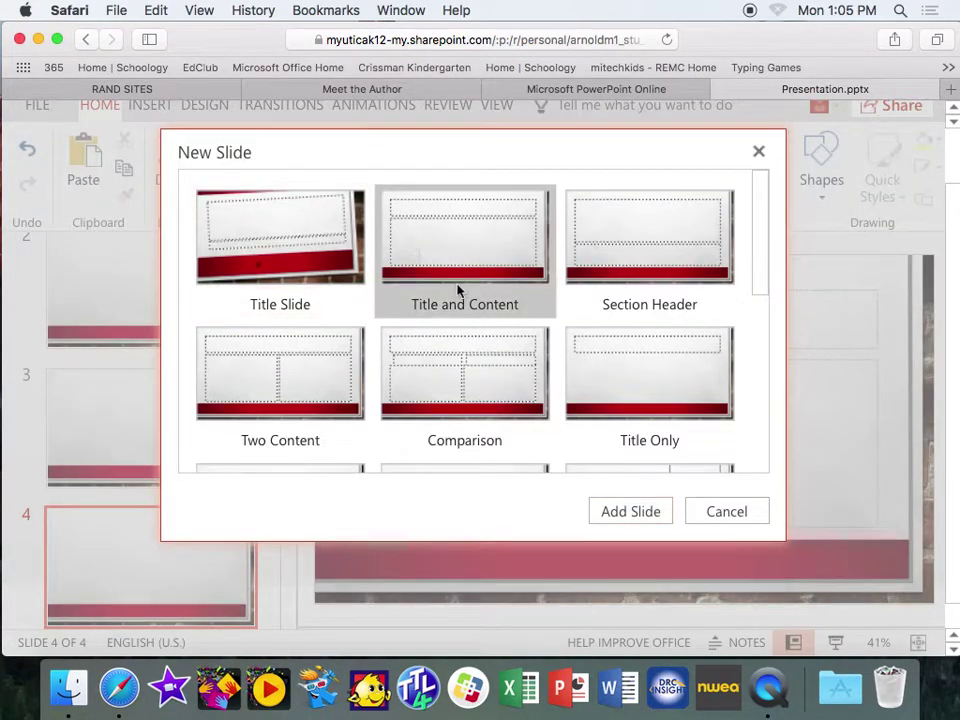
left_click(666, 513)
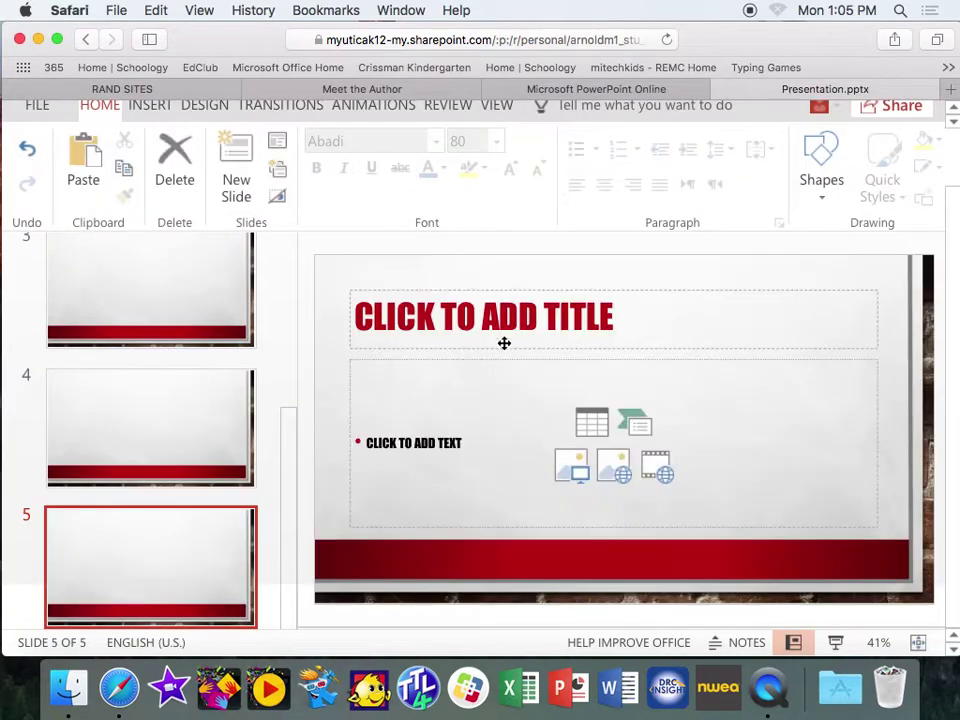
Step: Type 'QUESTION I WOULD ASK RAND' as the slide 5 title, correcting the typo
left_click(497, 326)
type("QUESTIO")
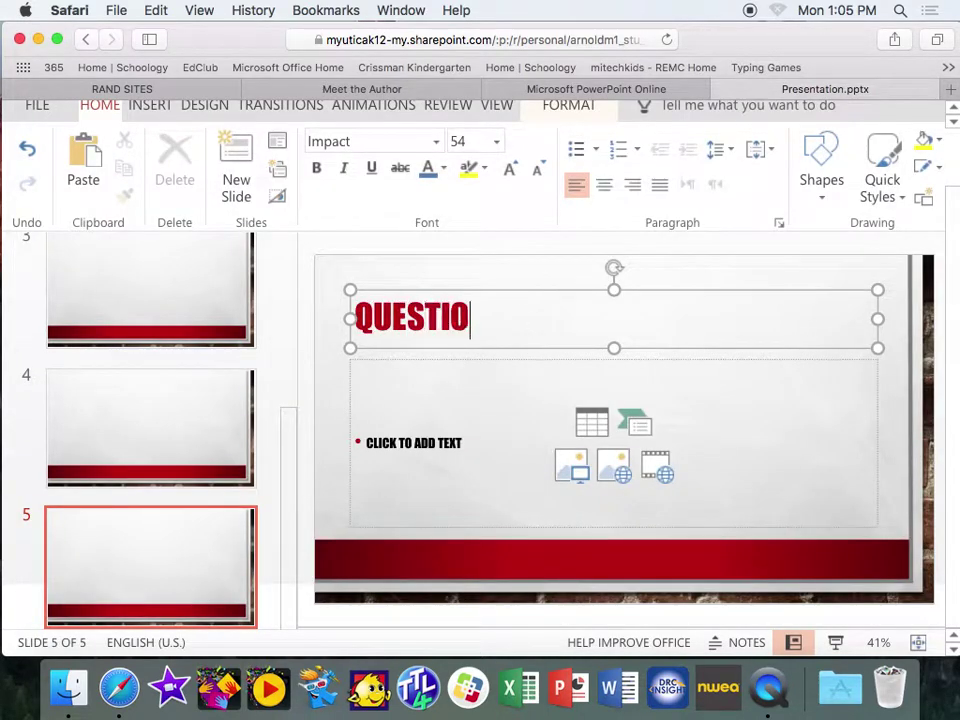
type("N I WOULD SA")
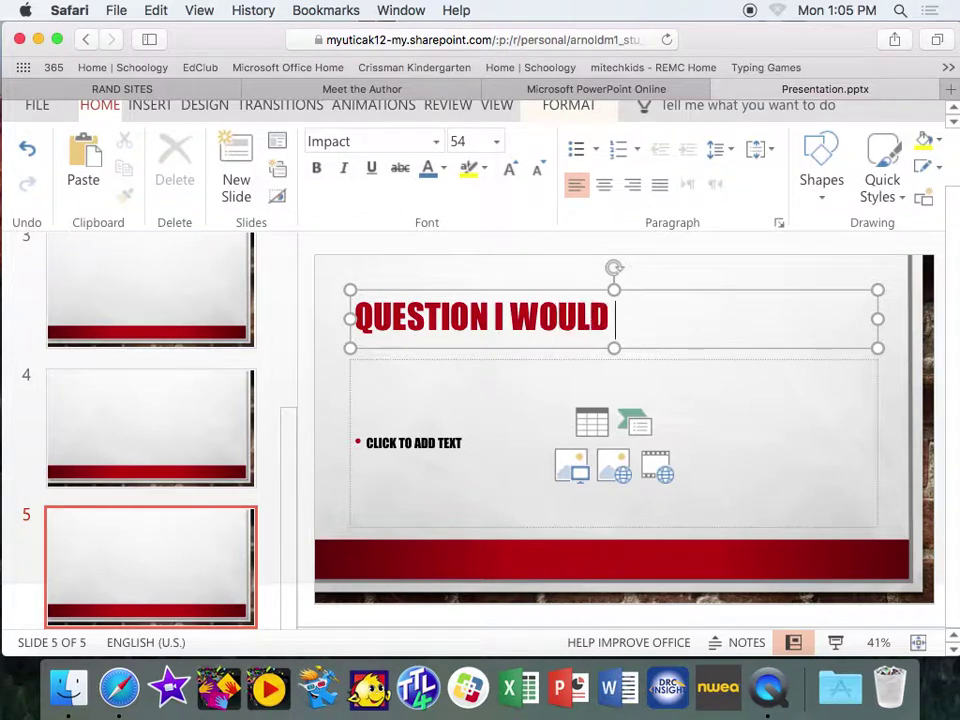
key("BackSpace")
key("BackSpace")
type("ASK RAND")
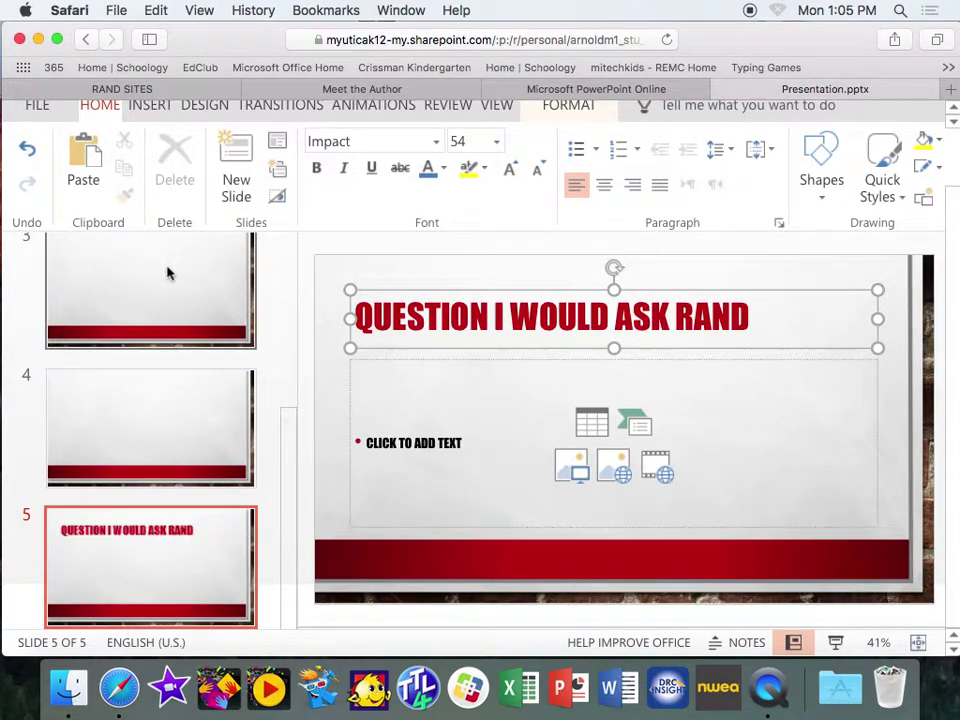
left_click_drag(290, 457, 290, 282)
Step: Title slide 2 'ONE FACT ABOUT RAND', then return to the Meet the Author tab
left_click(186, 306)
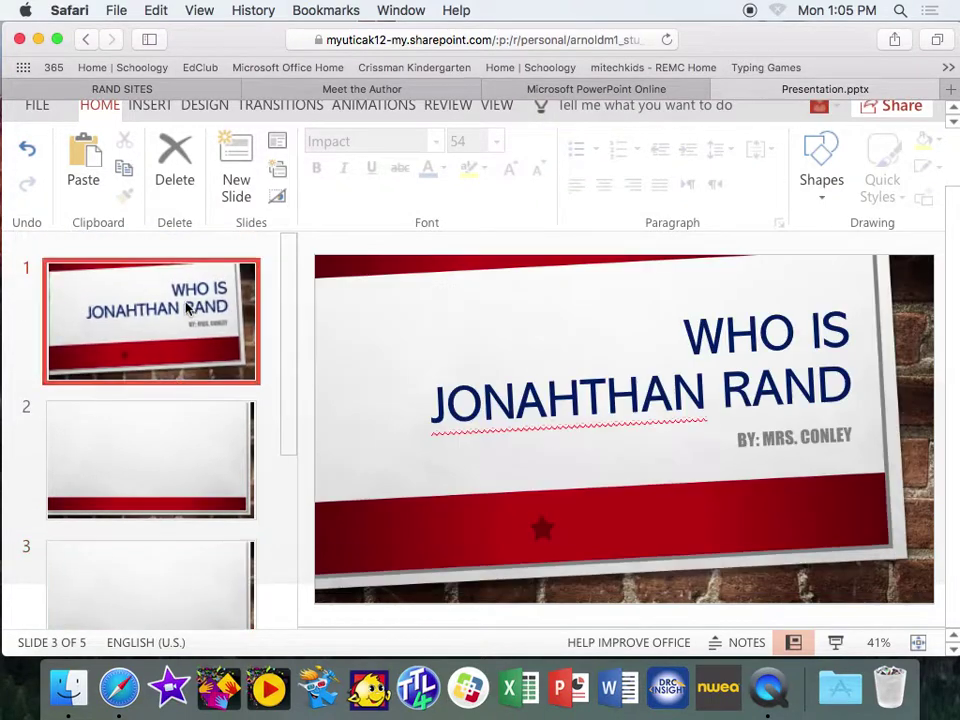
left_click(169, 423)
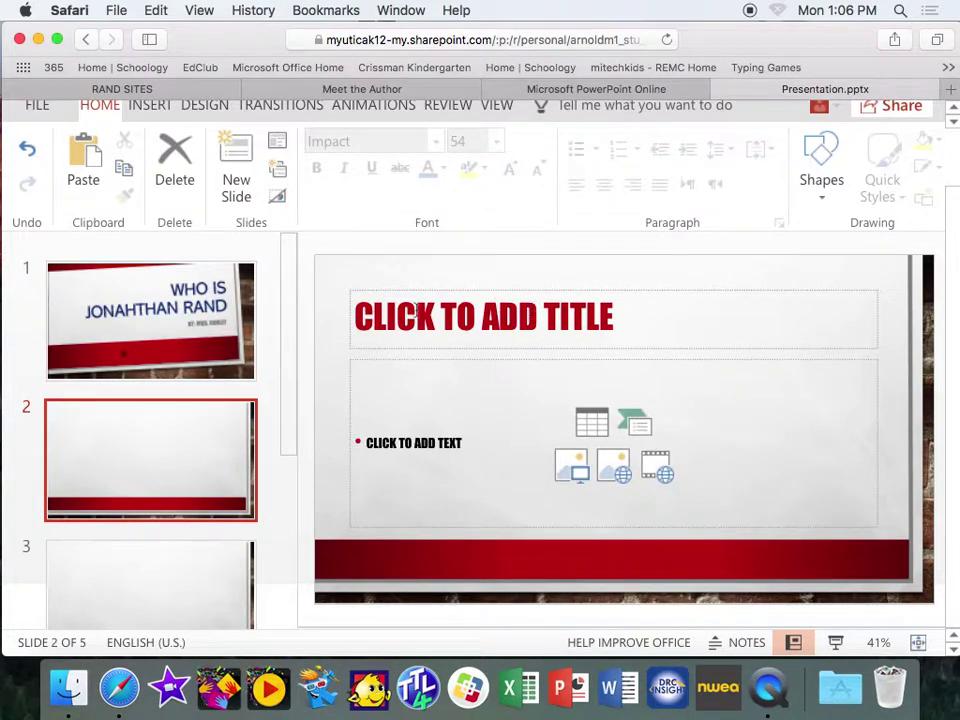
left_click(414, 311)
left_click(364, 441)
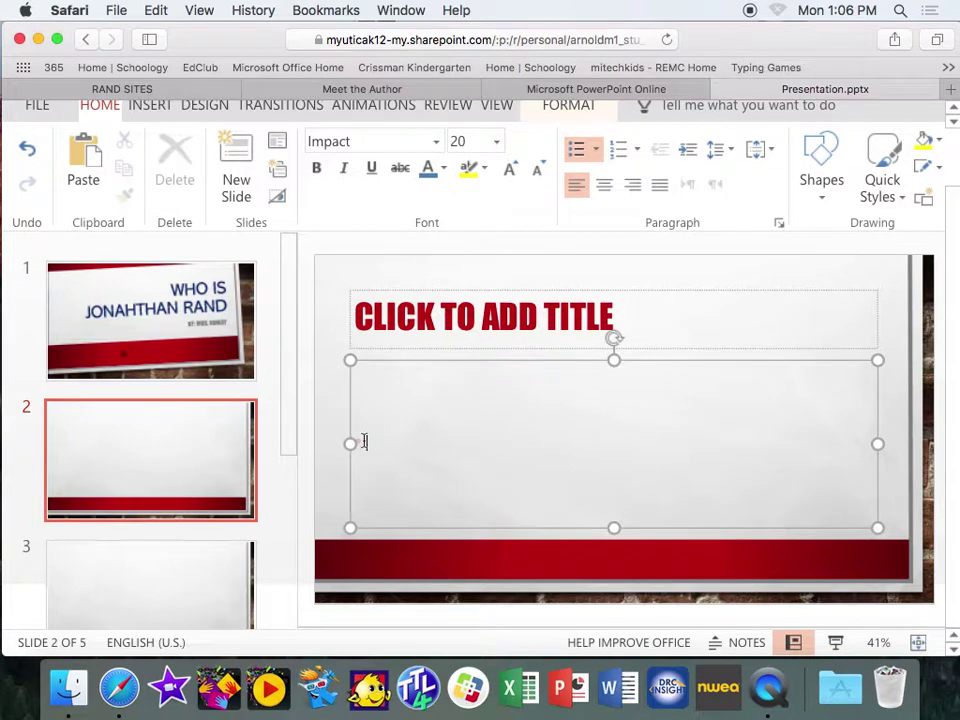
left_click(672, 324)
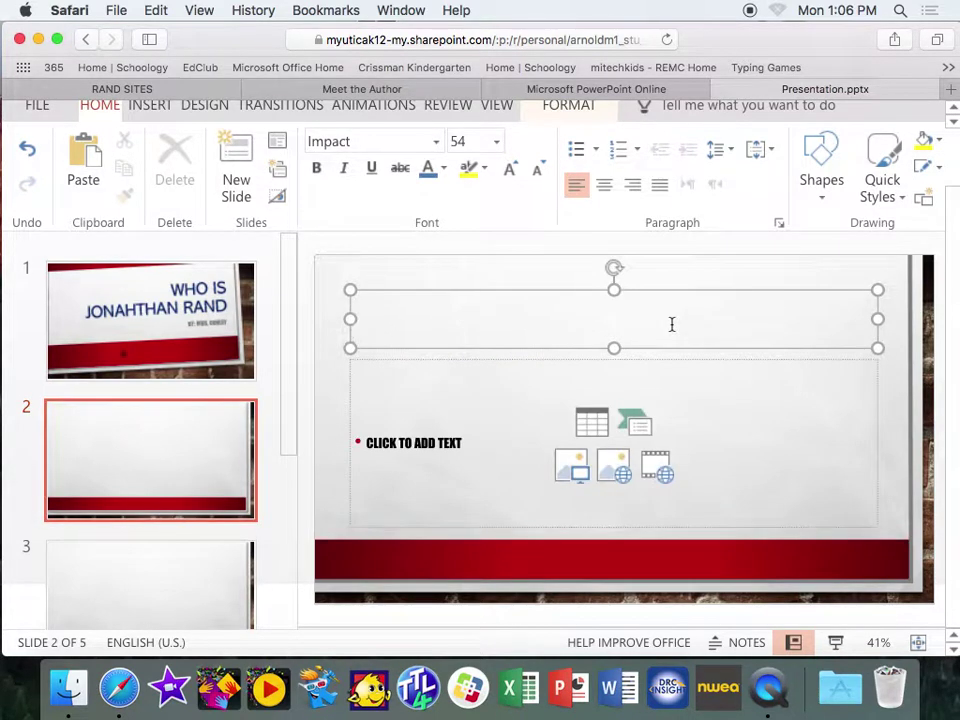
type("ONE FACT A")
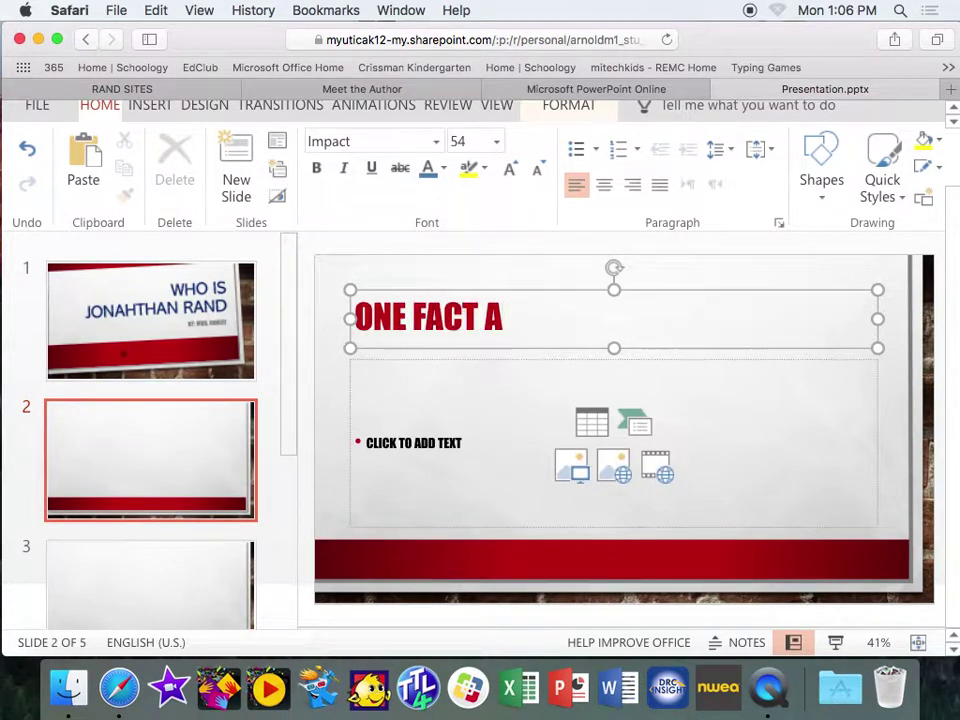
type("BOUT RANS")
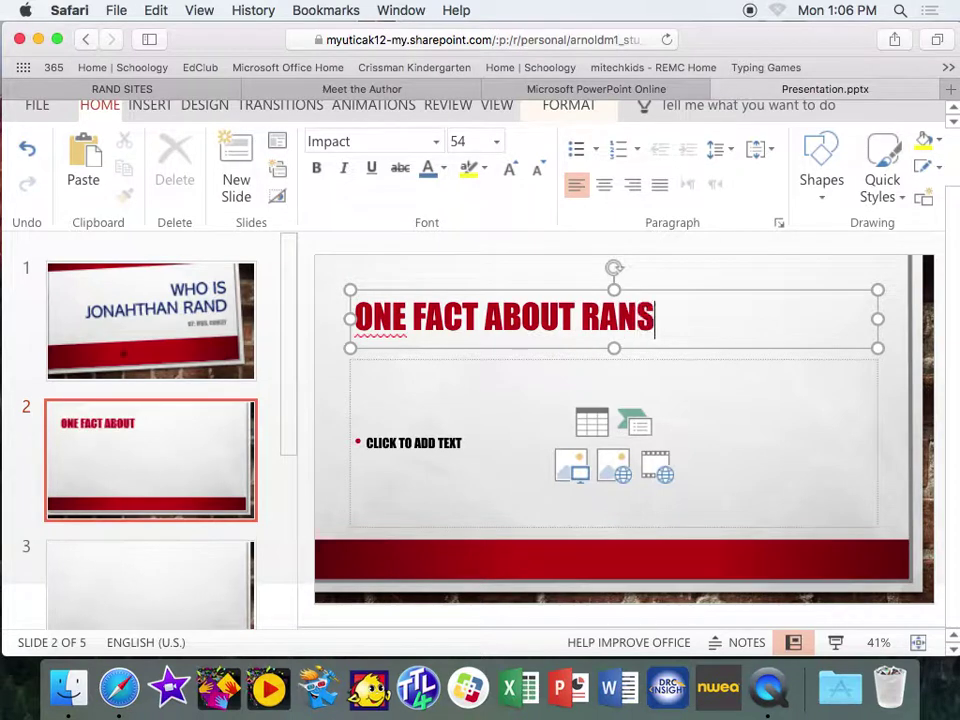
key("BackSpace")
type("D")
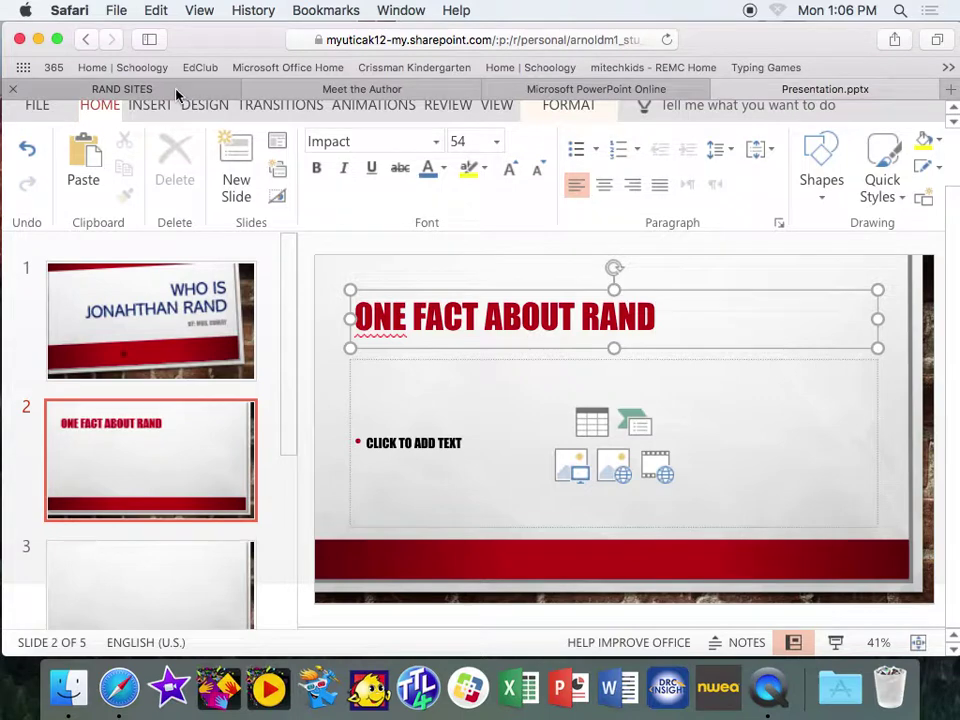
left_click(368, 90)
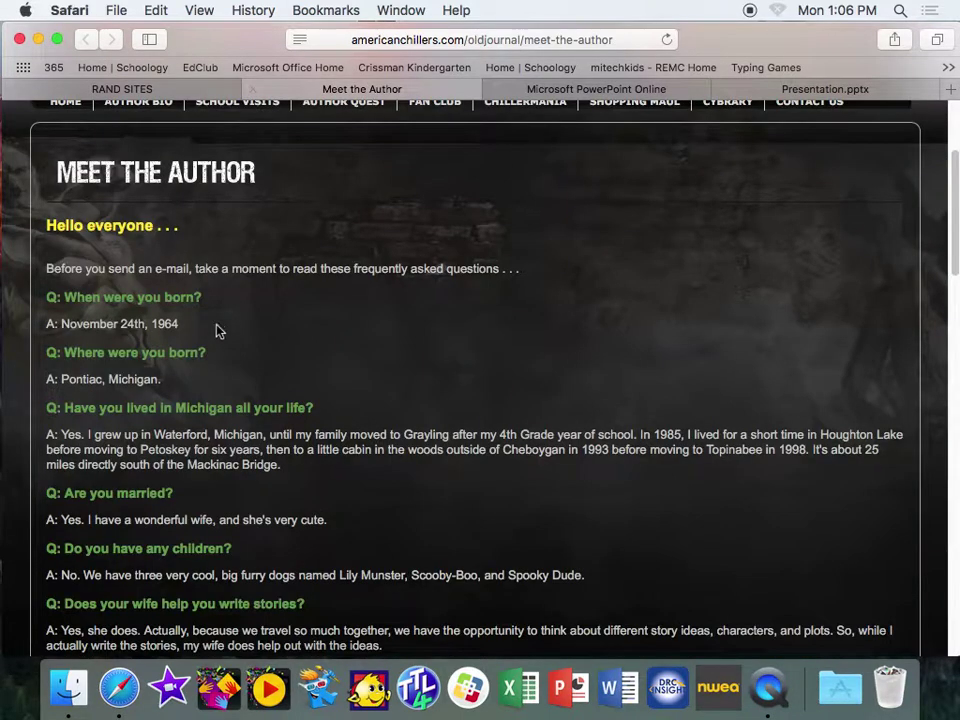
Step: Scroll the Meet the Author page down to the answers on the author's birthplace, family and story ideas
scroll(218, 330, "down", 3)
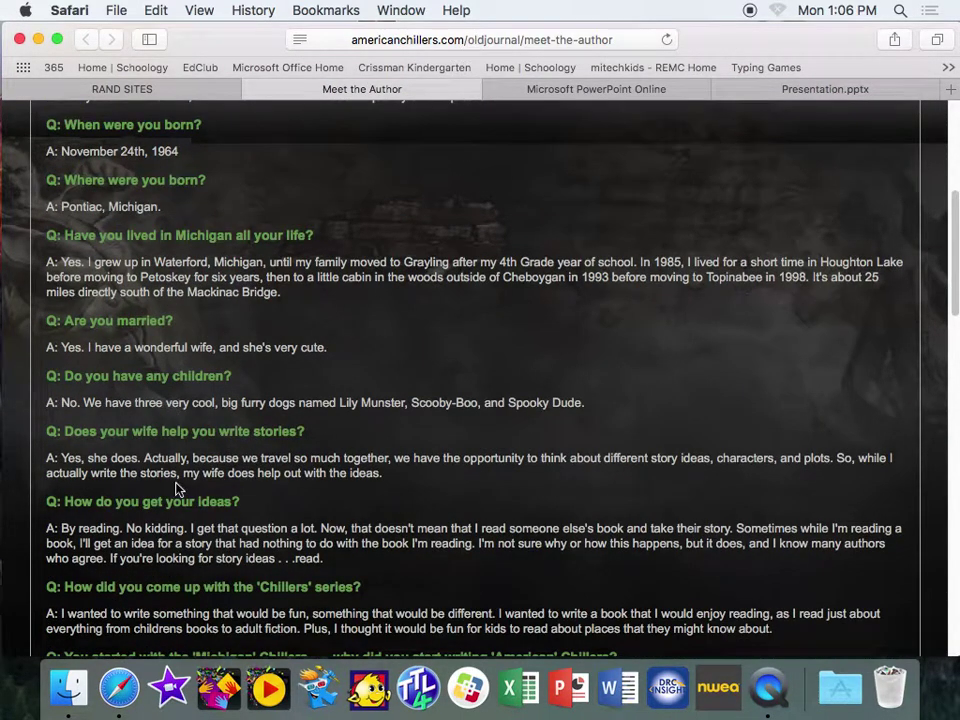
scroll(226, 530, "down", 1)
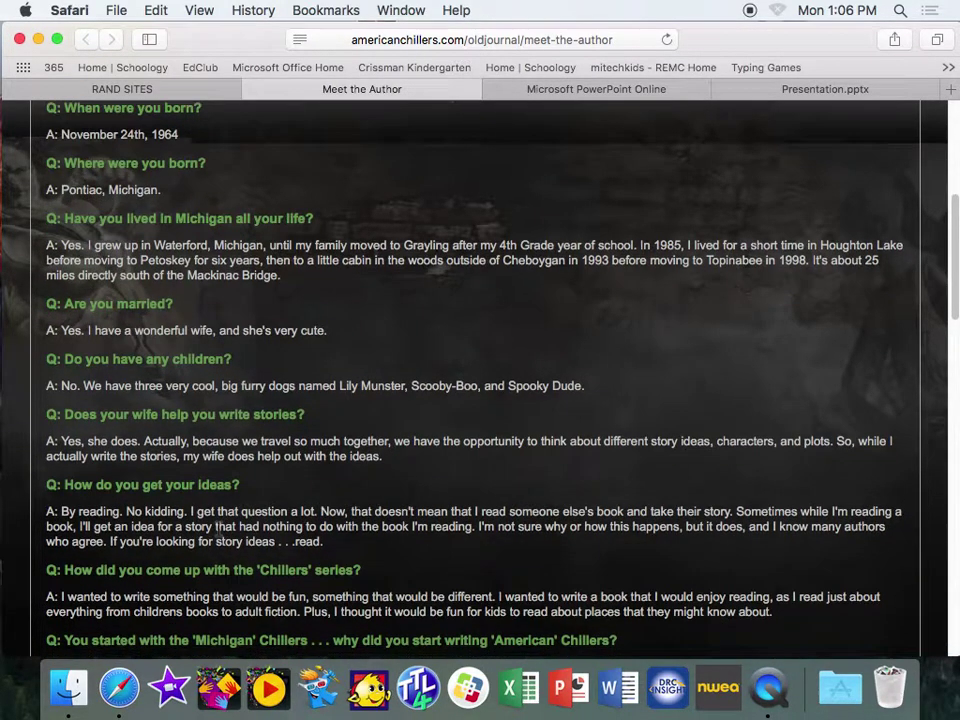
scroll(217, 530, "down", 1)
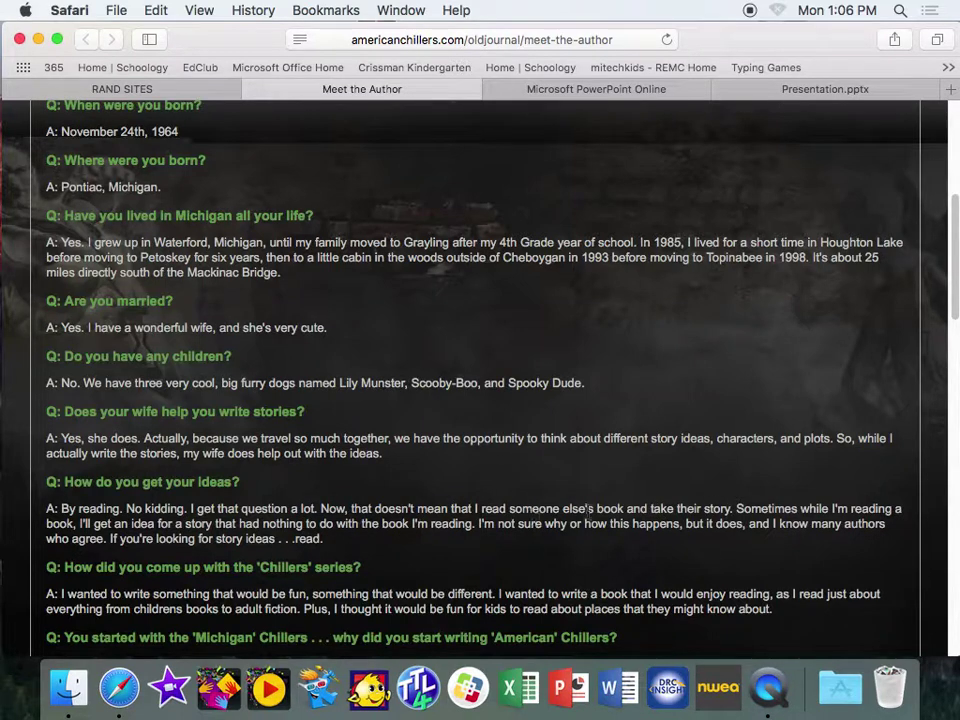
Step: Give slide 2 the bullet 'Sometimes he gets ideas when he is reading other stories.', then open slide 3
left_click(830, 90)
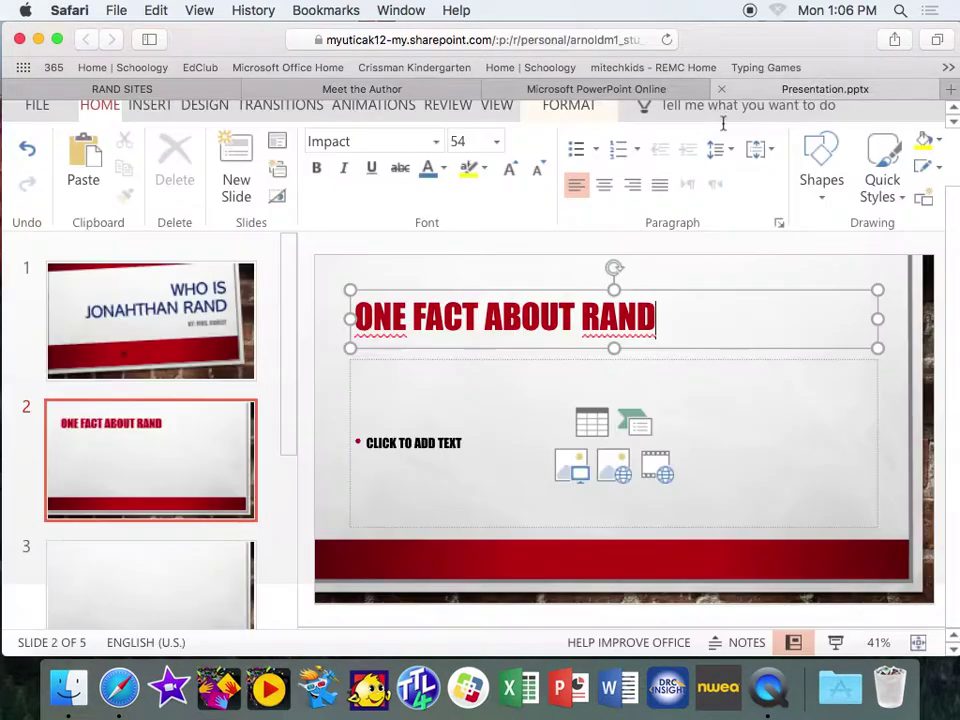
left_click(429, 381)
type("some")
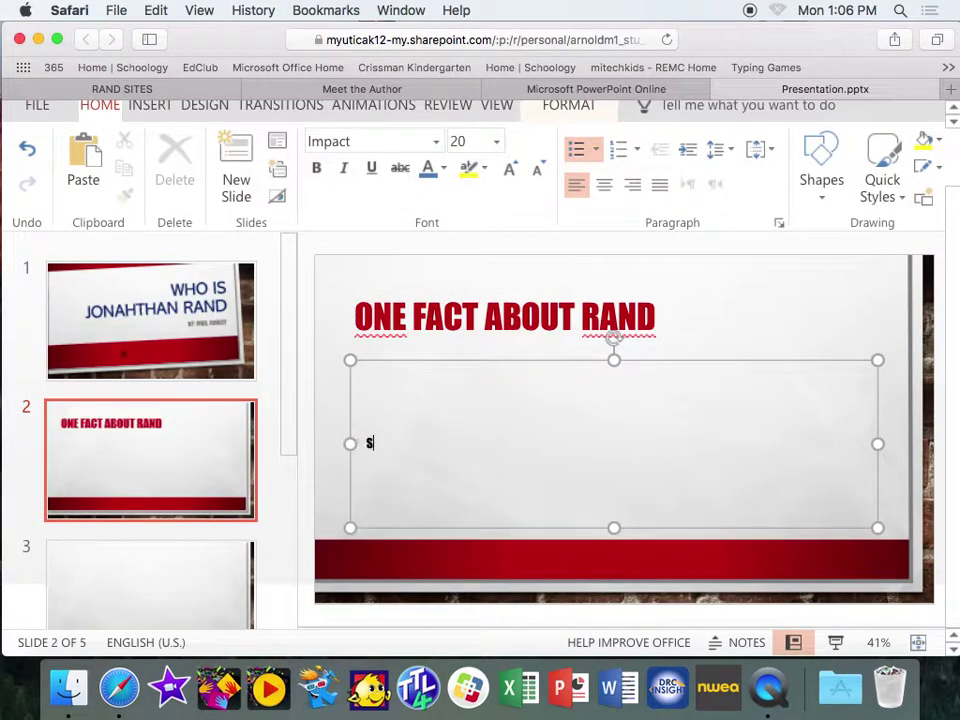
type("times he gets")
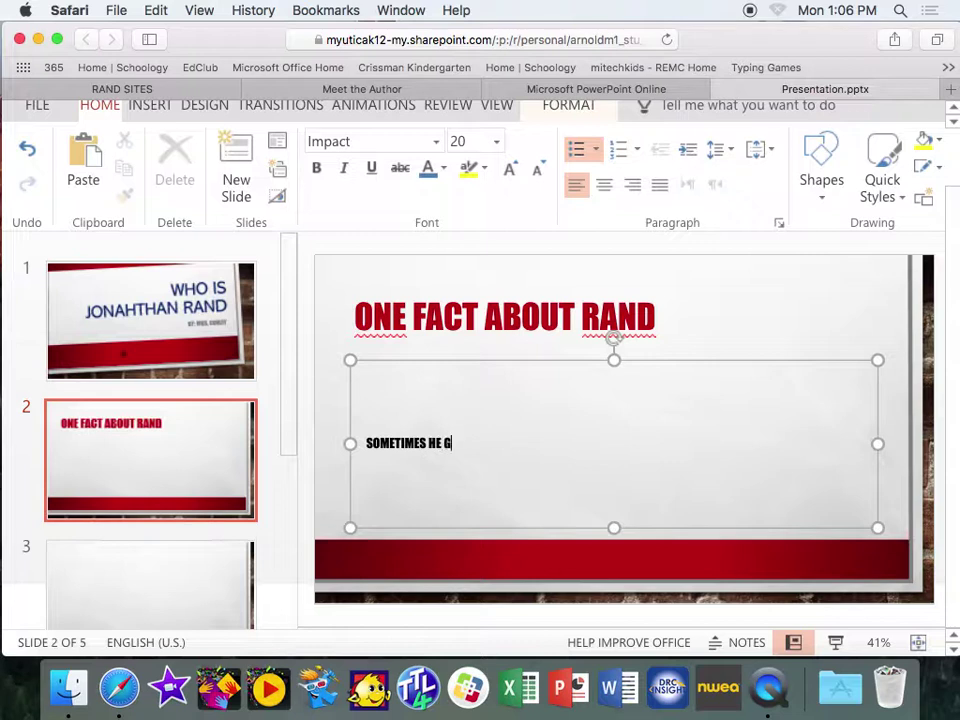
type(" fact")
key("BackSpace")
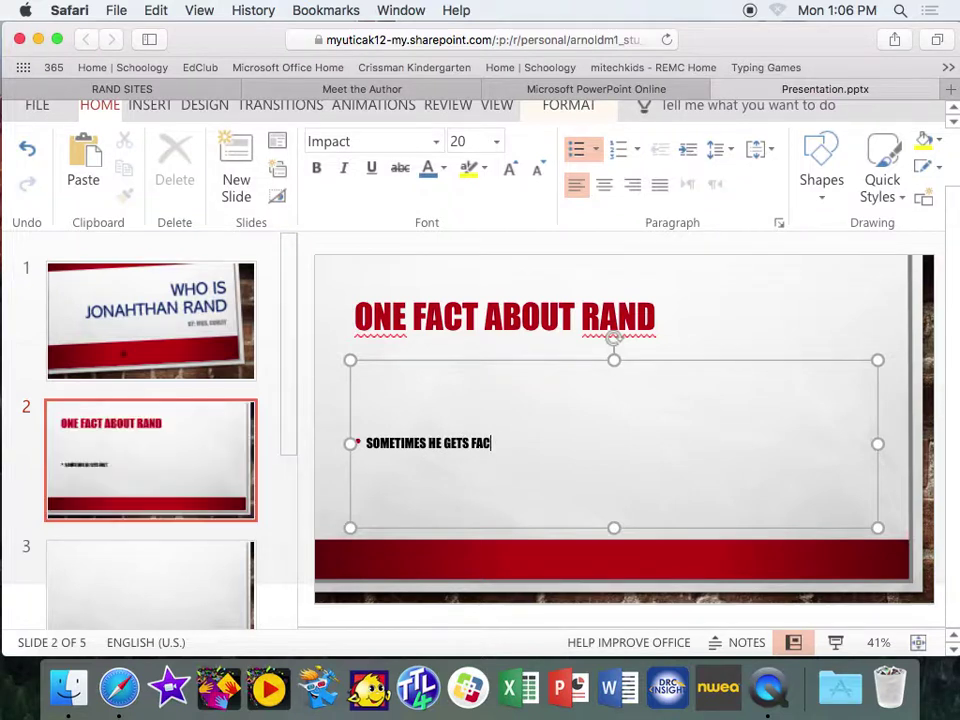
type("ideas when he is reading othe")
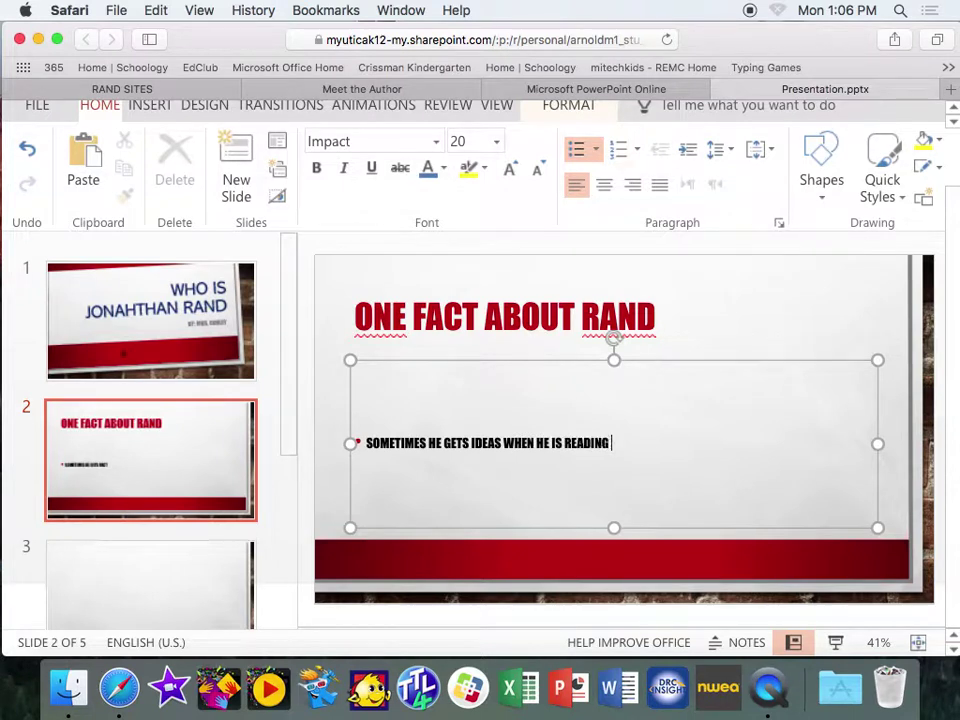
type("r storiw")
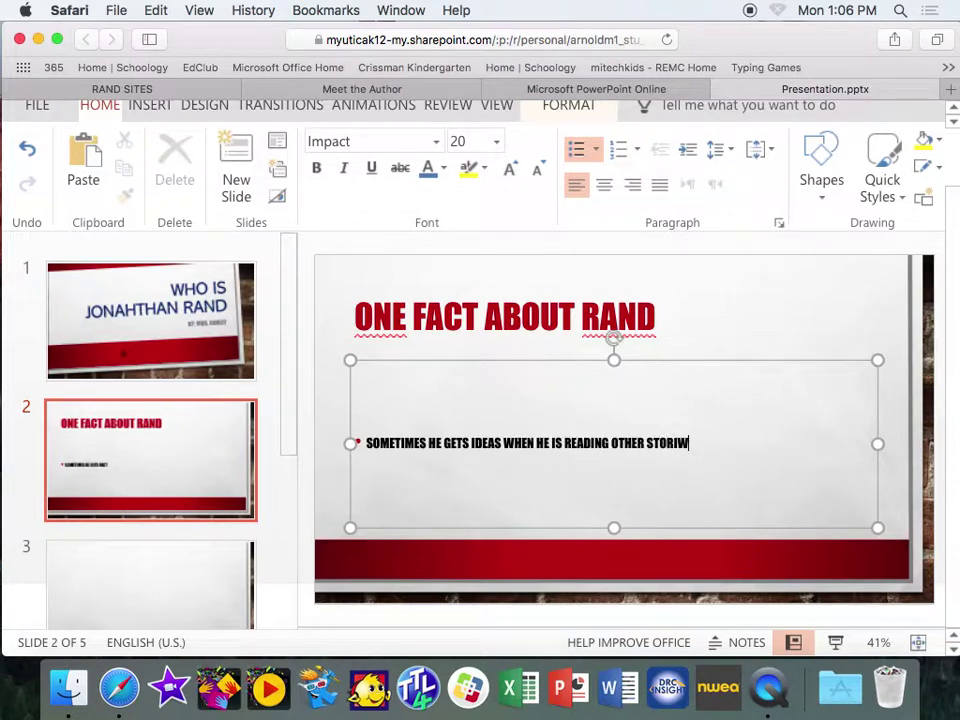
key("BackSpace")
type("es.")
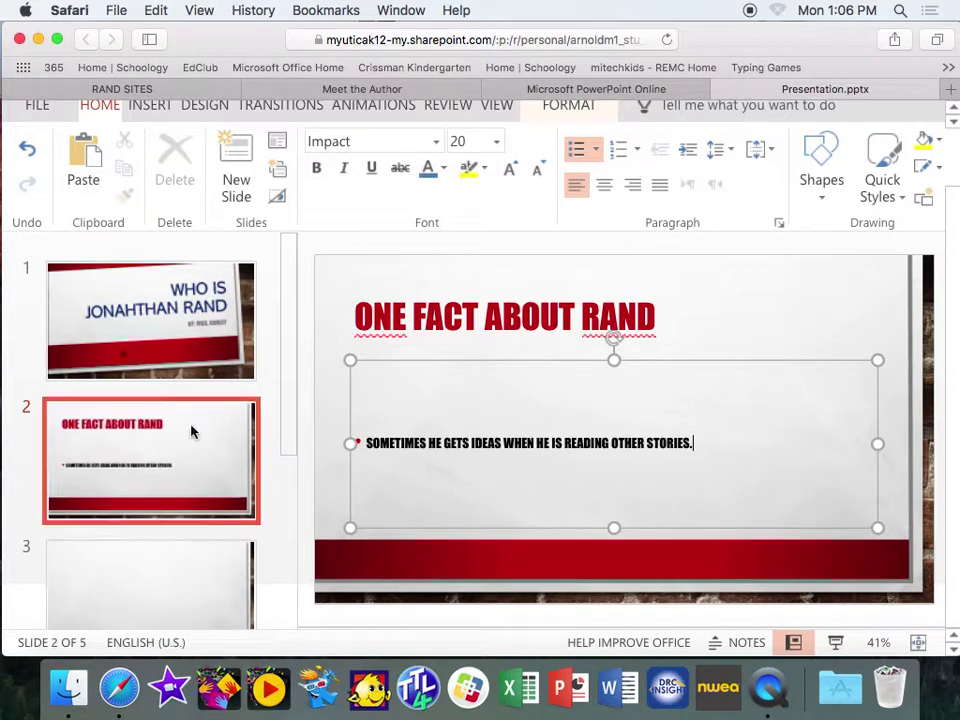
left_click(184, 578)
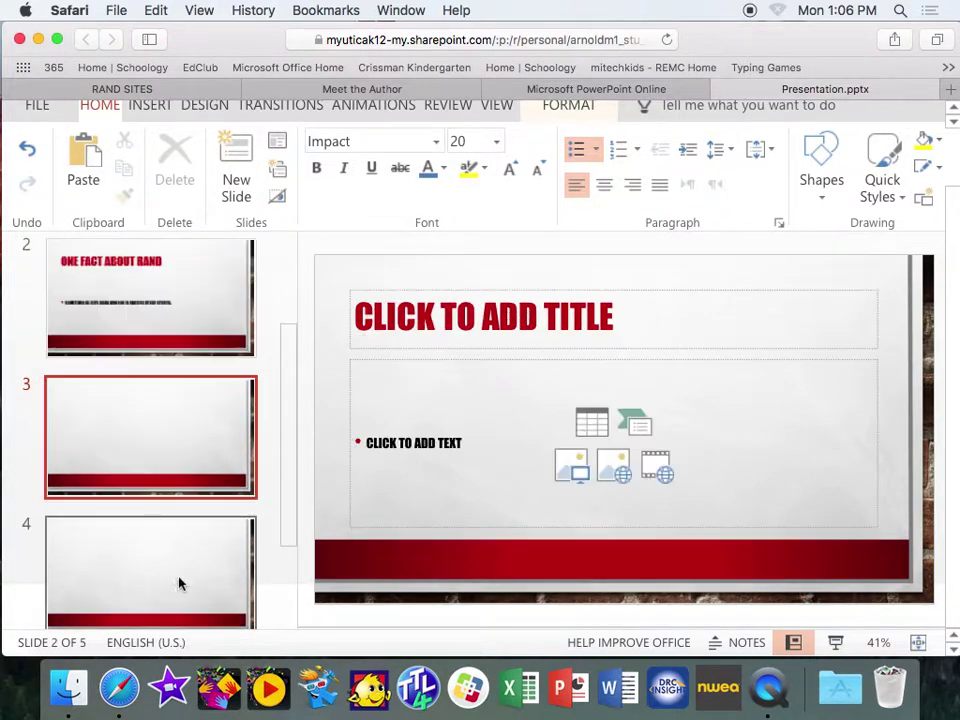
Step: Type the title 'RAND'S CHILDHOOD' on slide 3, fixing the swapped letters in CHILDHOOD
left_click(487, 309)
type("FAC")
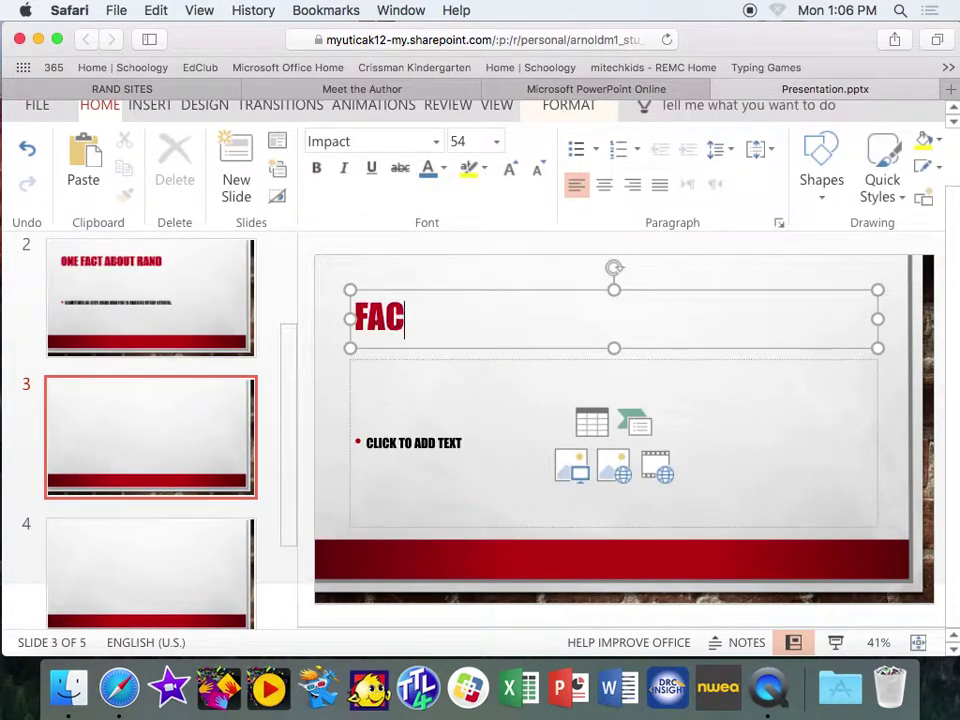
key("BackSpace")
key("BackSpace")
key("BackSpace")
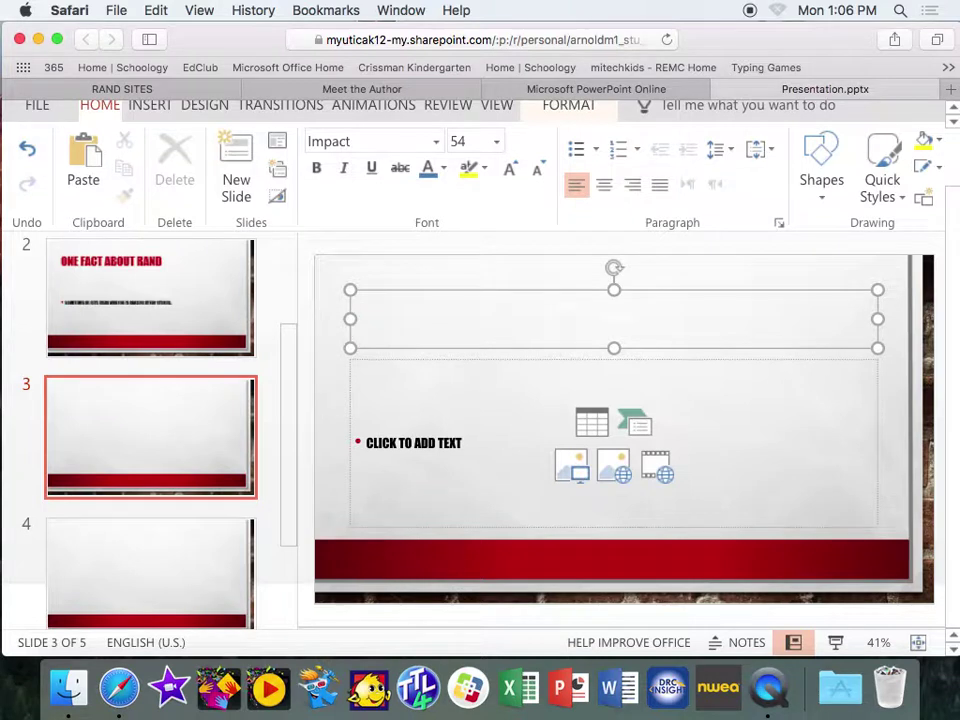
type("RAND'S CHILD")
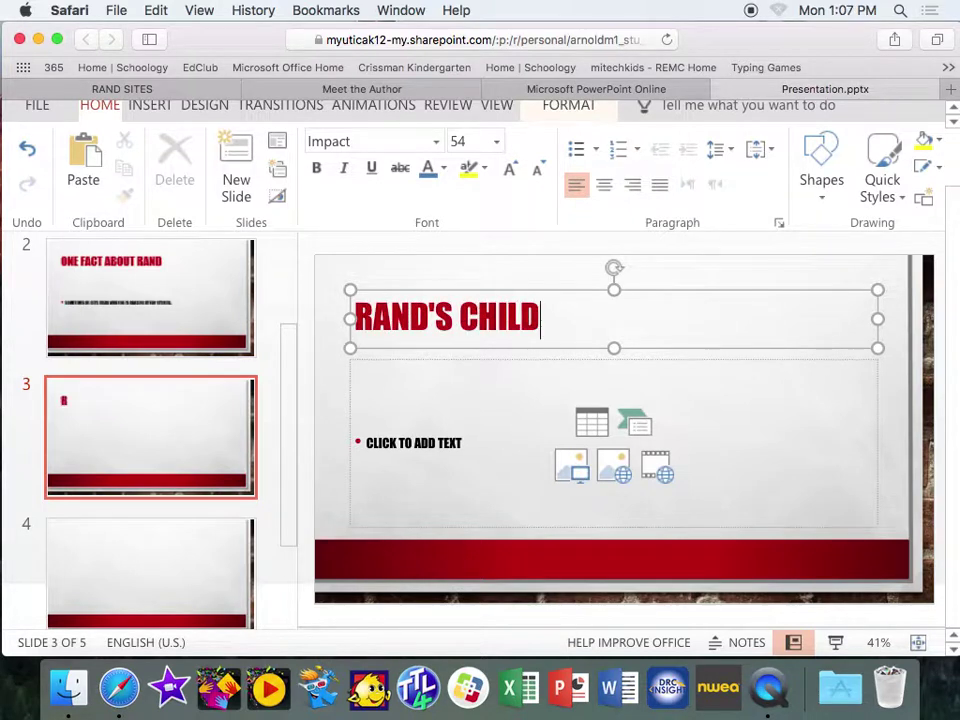
key("BackSpace")
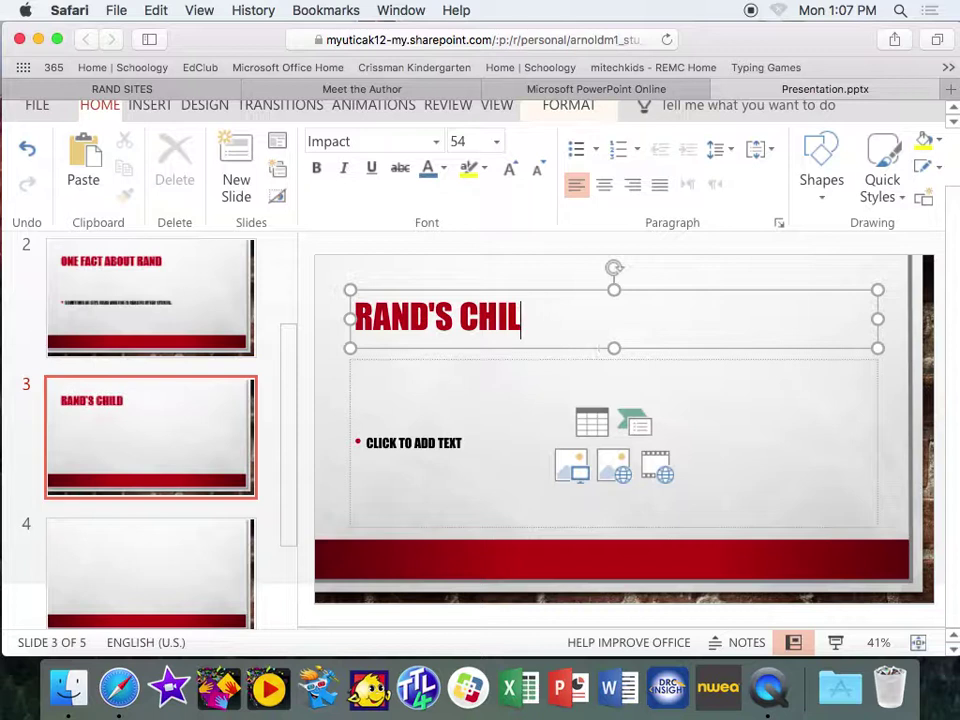
type("HOOD")
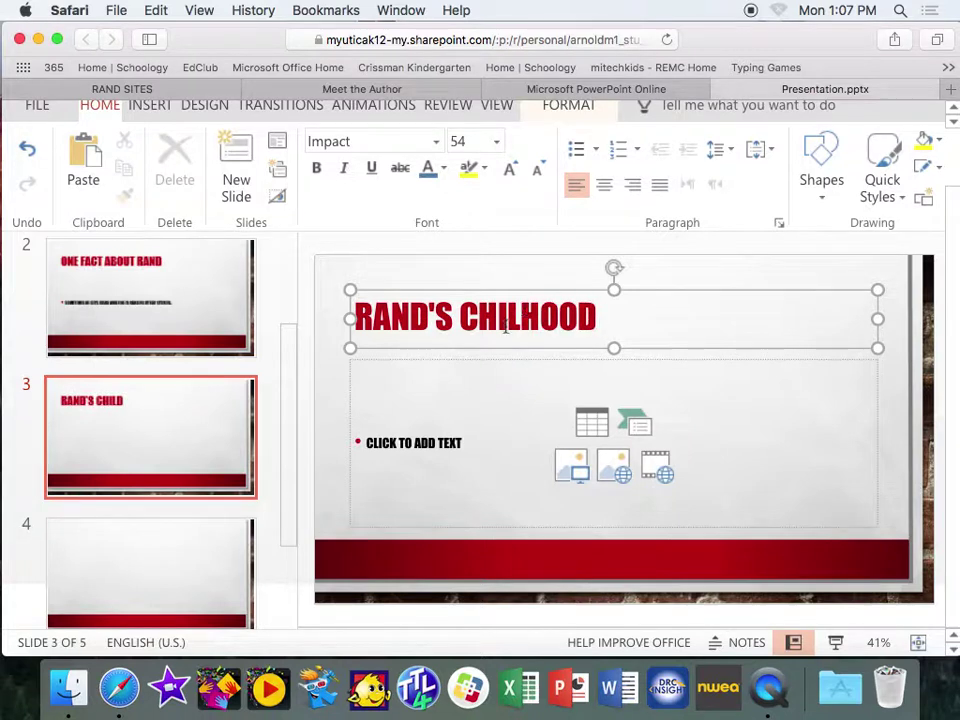
type("D")
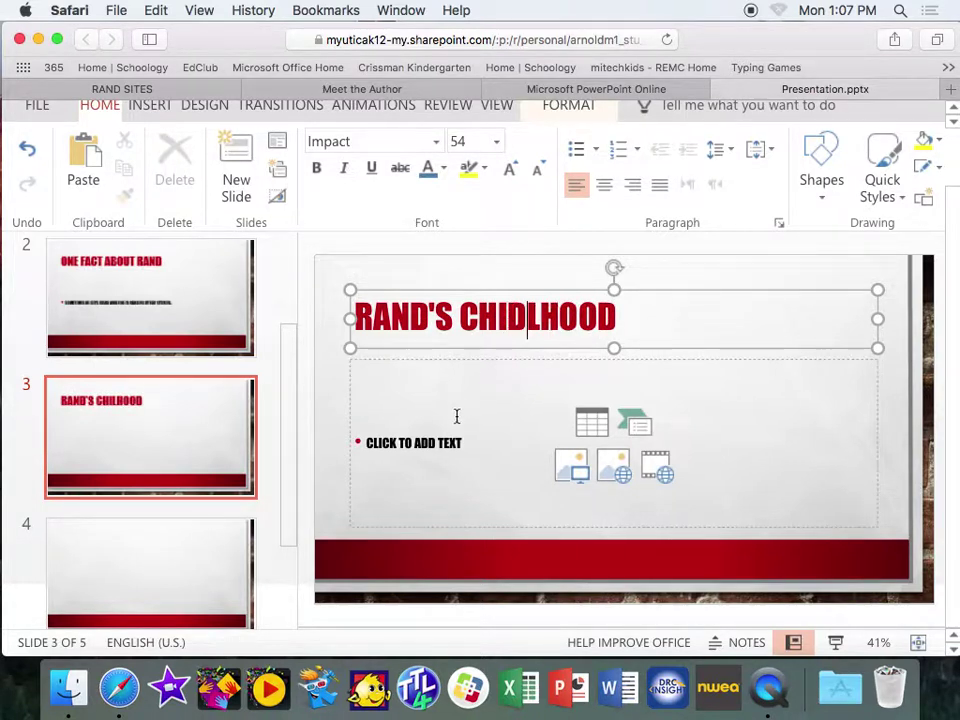
left_click_drag(509, 318, 541, 318)
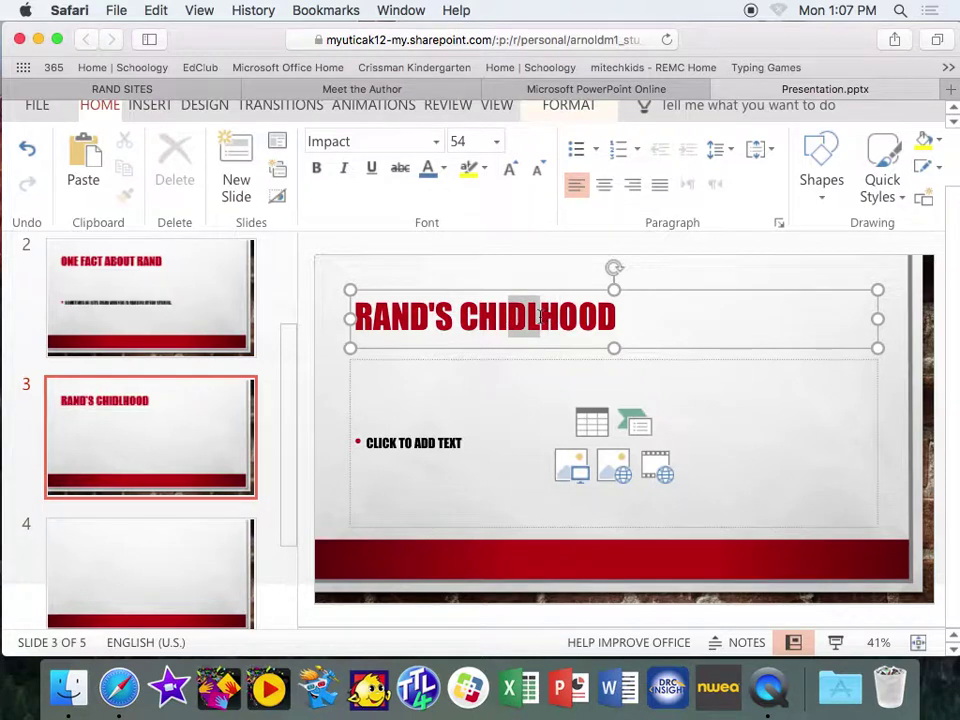
type("LD")
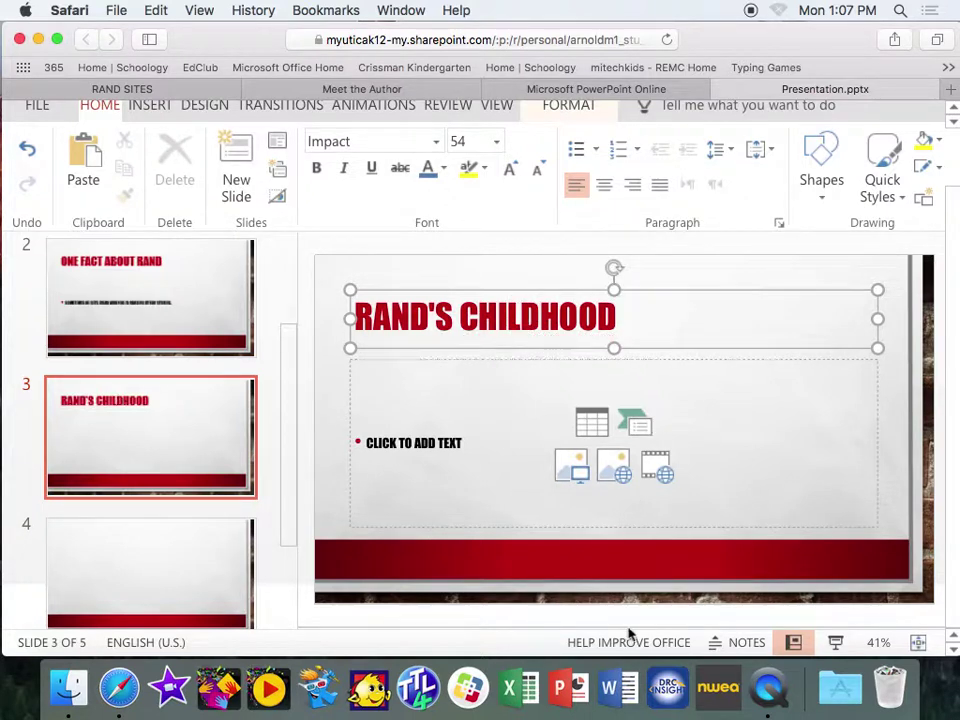
Step: Select 'Waterford, Michigan' in the author's childhood answer, then return to the presentation
left_click(337, 90)
scroll(160, 332, "up", 5)
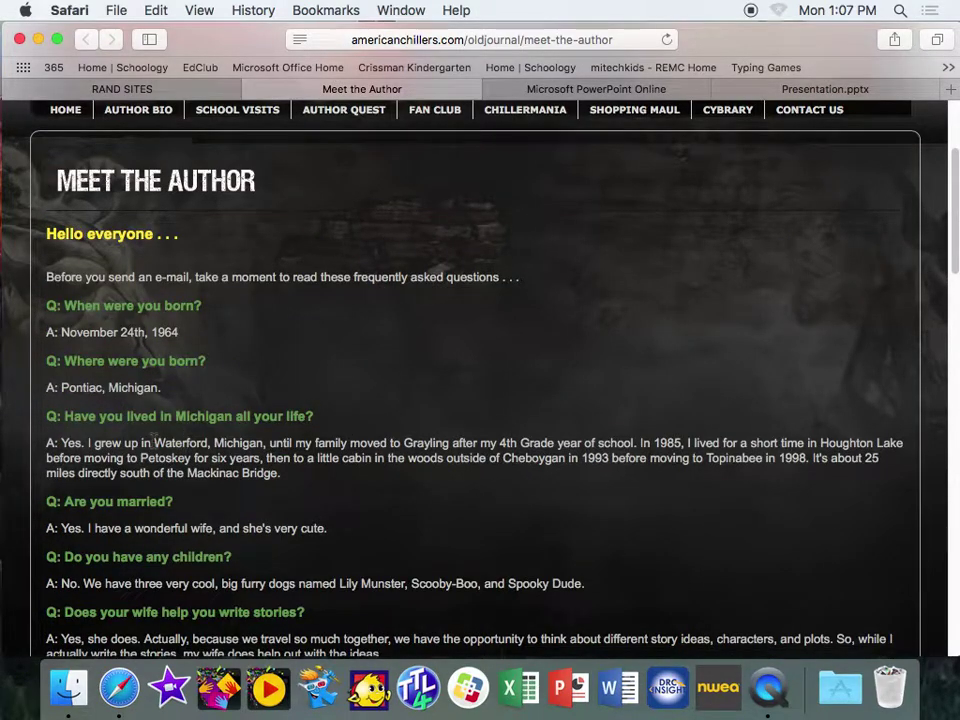
left_click_drag(154, 442, 263, 443)
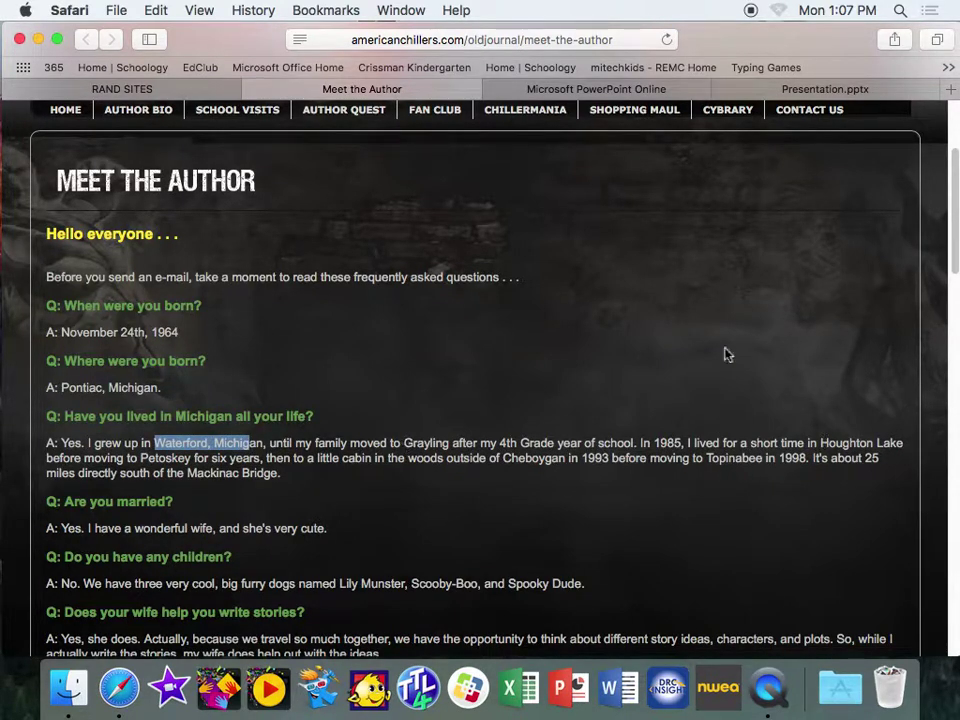
left_click(800, 89)
Step: Write slide 3's bullet: born in Pontiac MI in 1964, lived in Waterford, Houghton Lake and Petosky
left_click(443, 433)
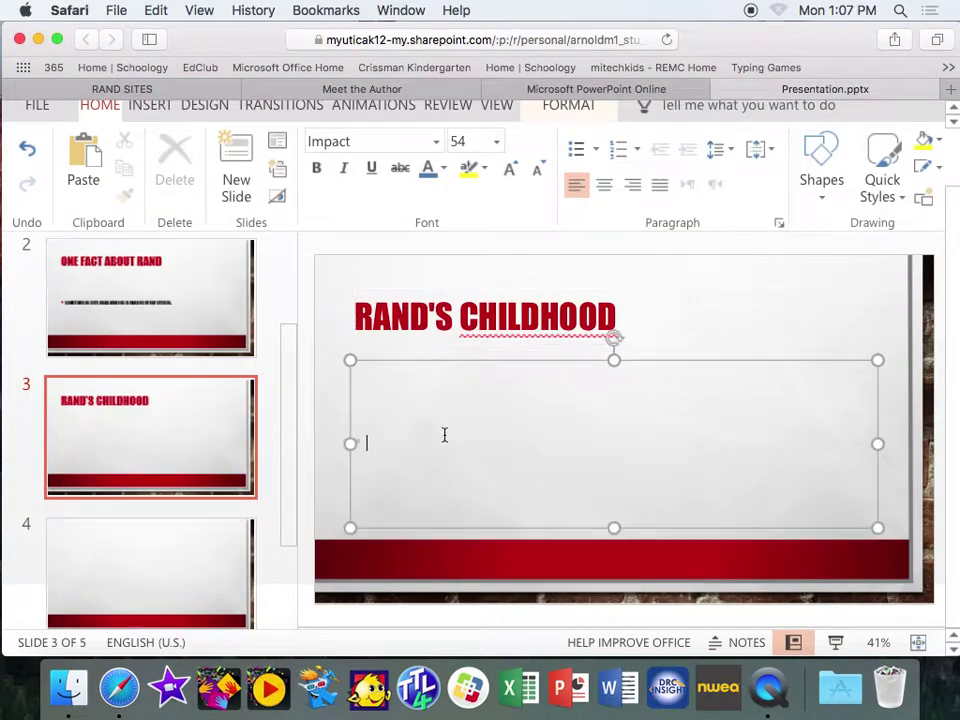
type("HE WAS BOR")
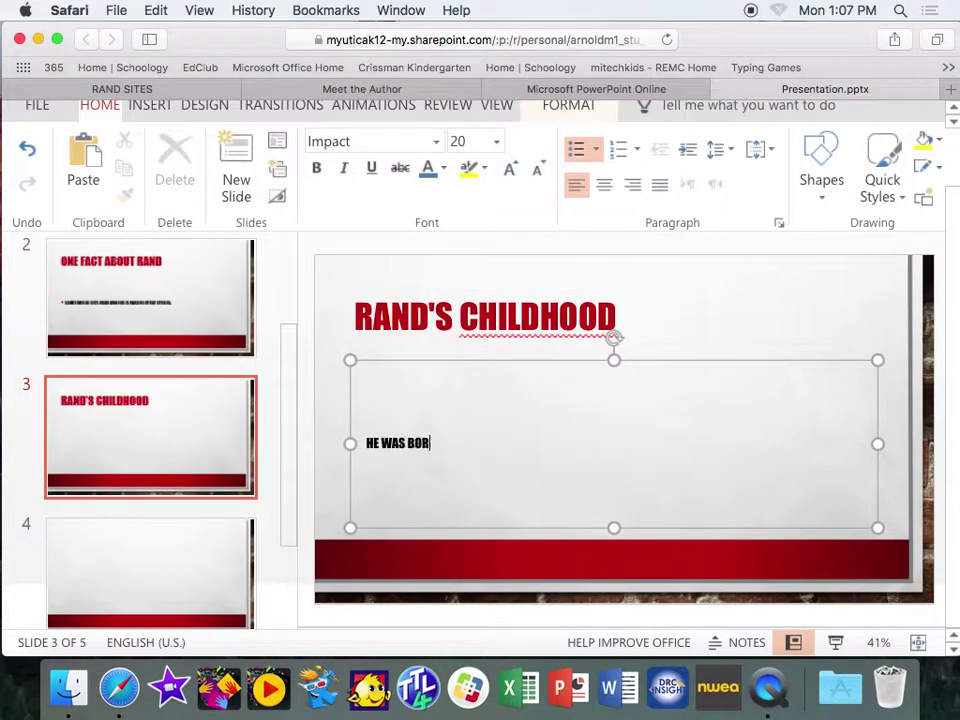
type("N IS PON")
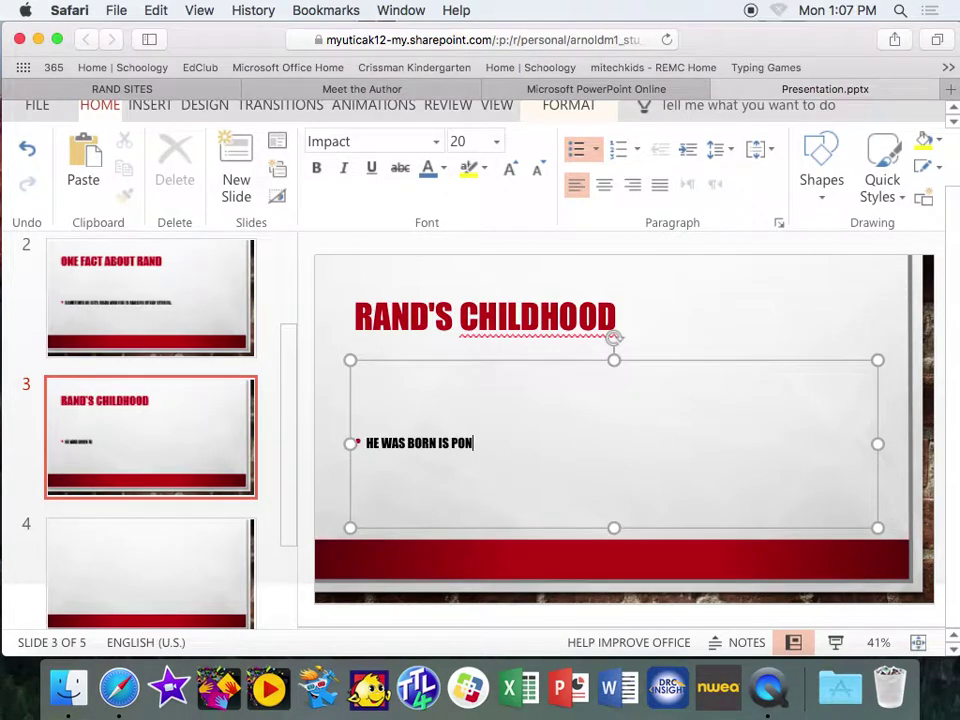
type("TIAC MI IN 1")
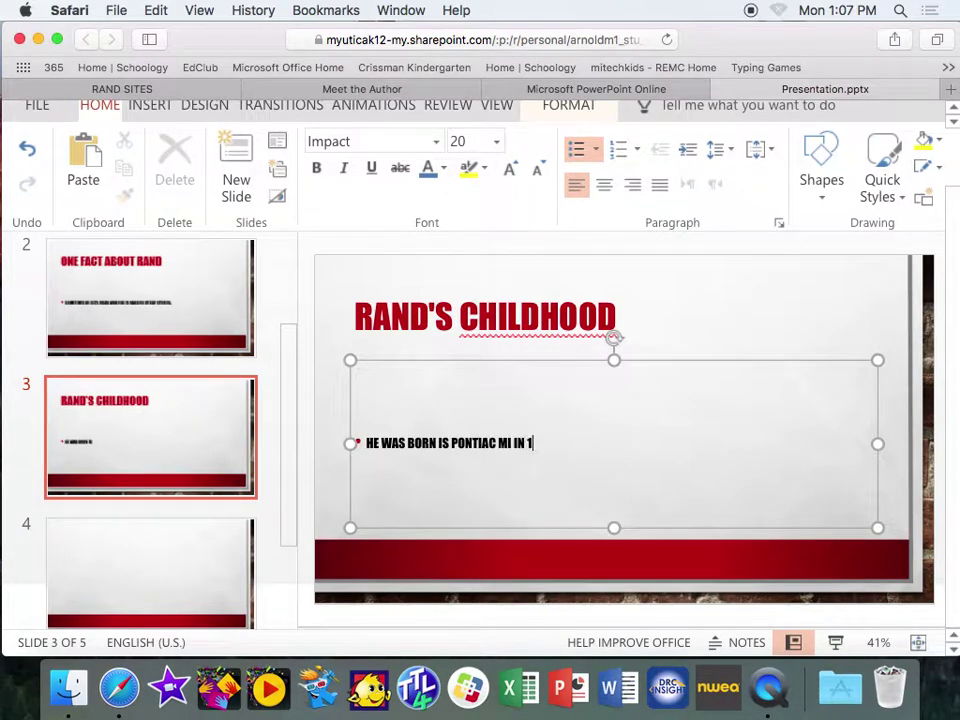
type("964. THE")
type("L")
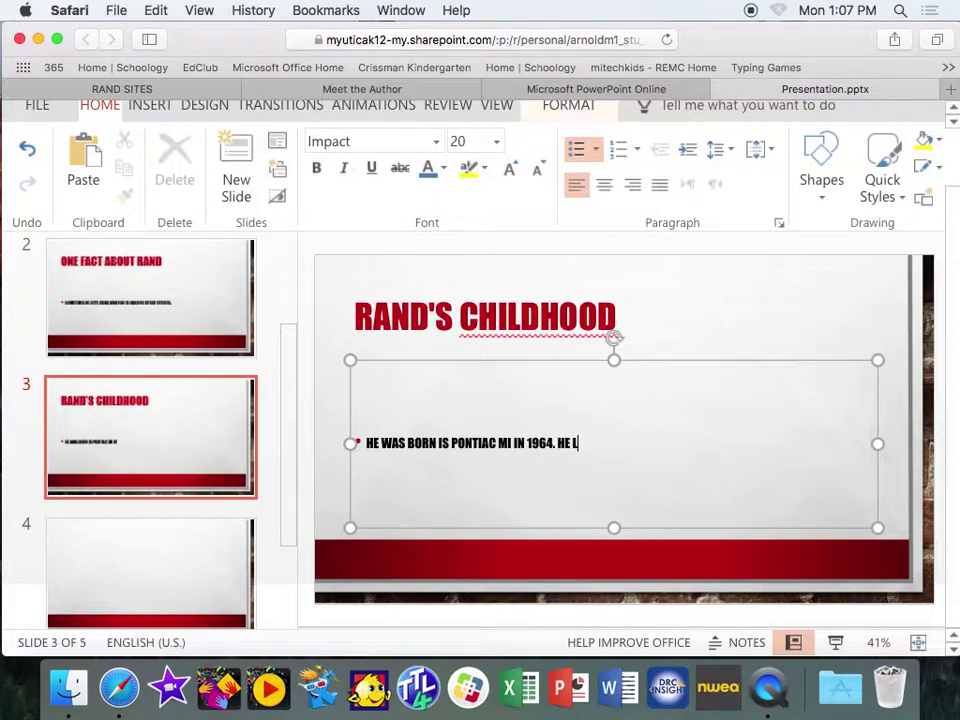
type("IVED IN WATER")
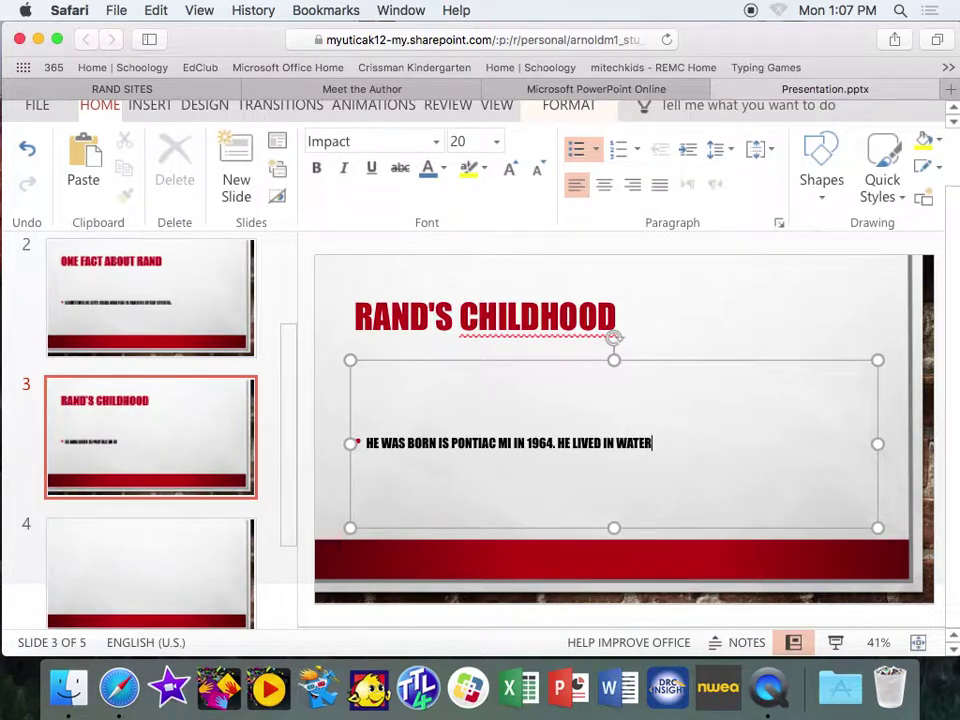
type("FORD, HOUGHTON ")
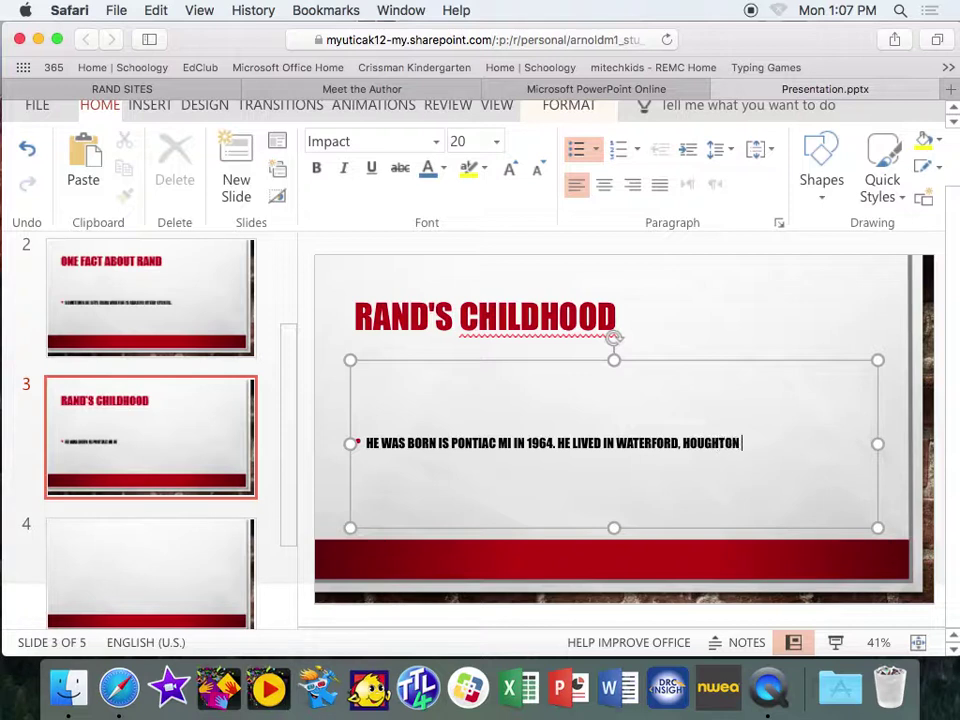
type("LAKE, PETO")
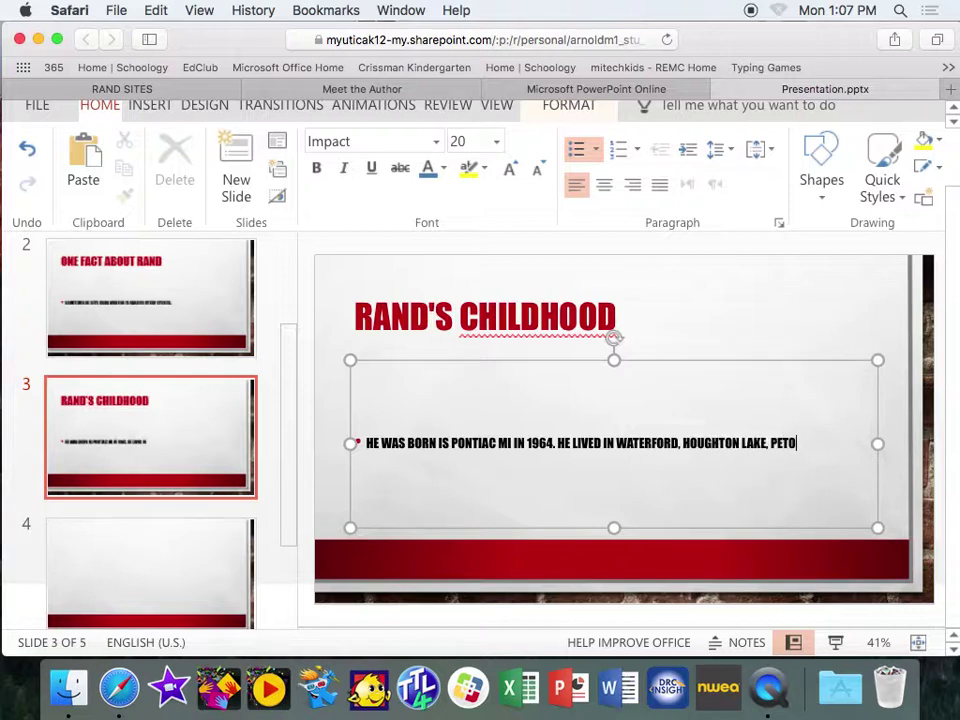
key("BackSpace")
key("BackSpace")
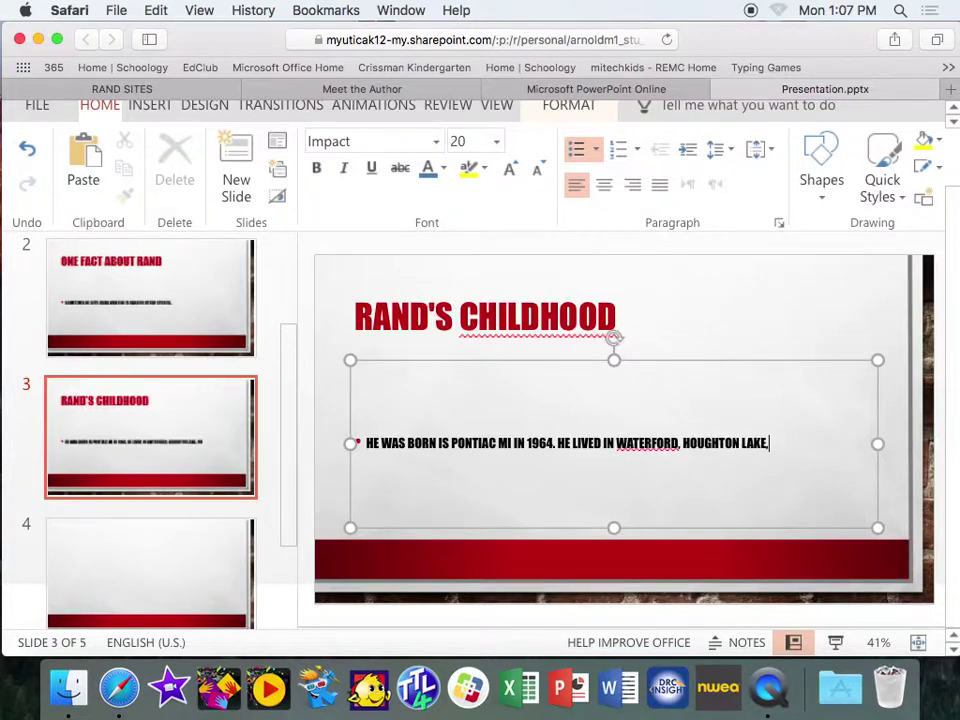
key("BackSpace")
type("AND PETOSK")
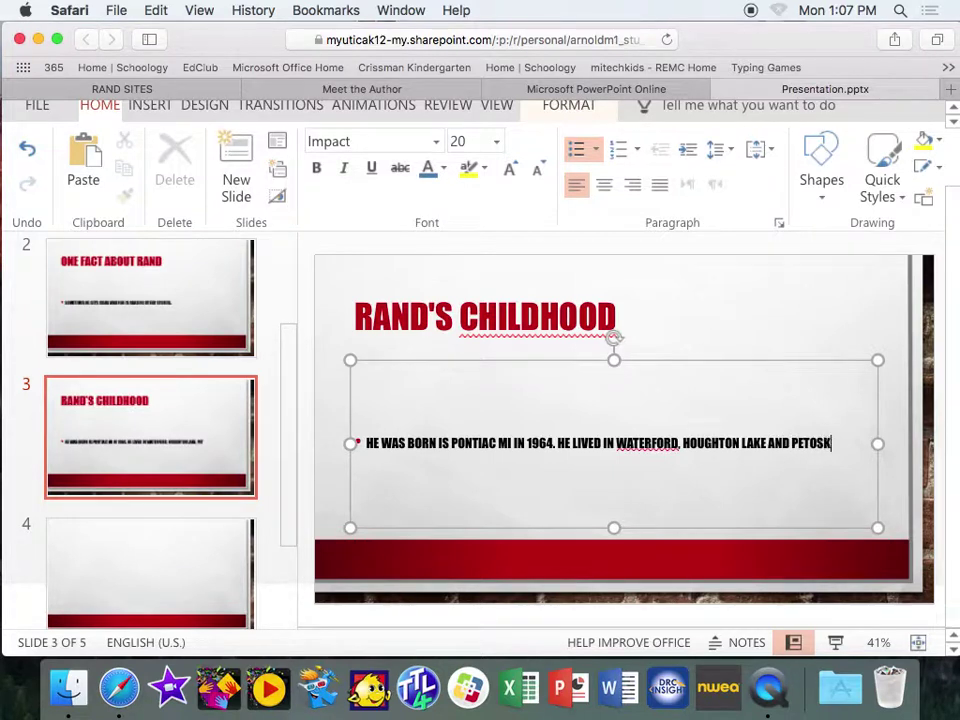
type("Y TO NAME A FEW.")
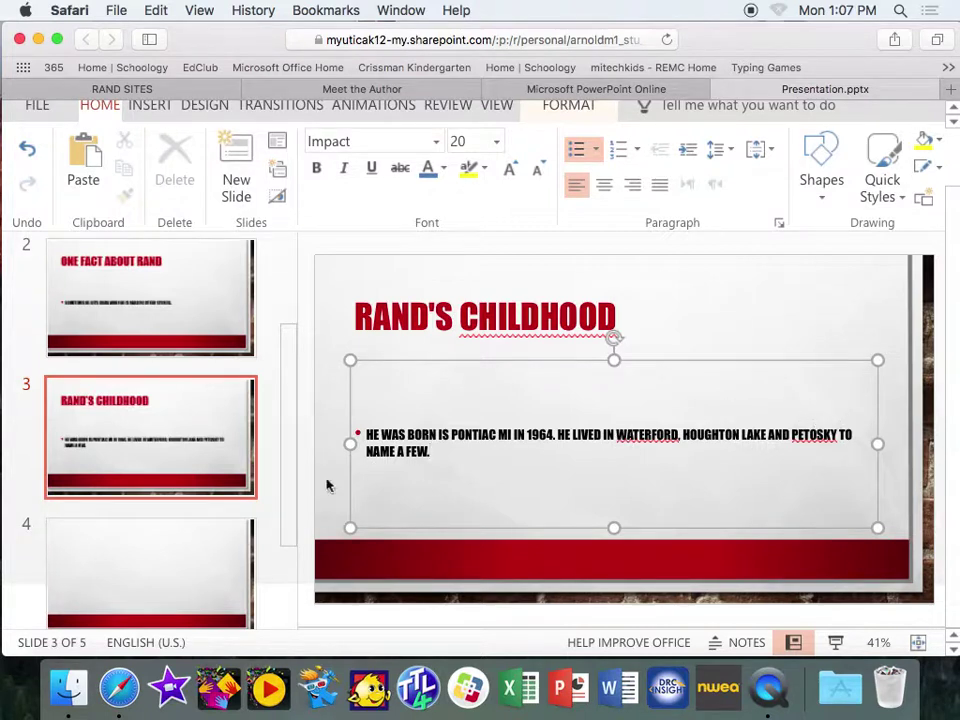
scroll(300, 486, "down", 3)
left_click(245, 478)
Step: Rearrange the slide thumbnails and delete the 'Question I Would Ask Rand' slide, leaving four slides
scroll(294, 402, "up", 3)
scroll(294, 402, "up", 3)
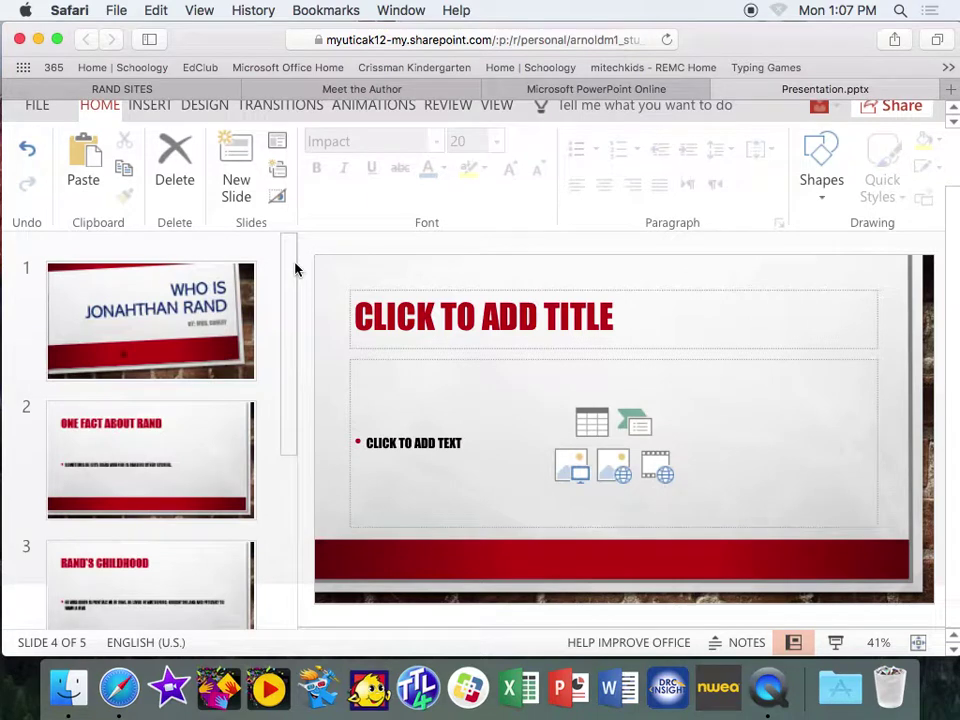
scroll(285, 326, "down", 1)
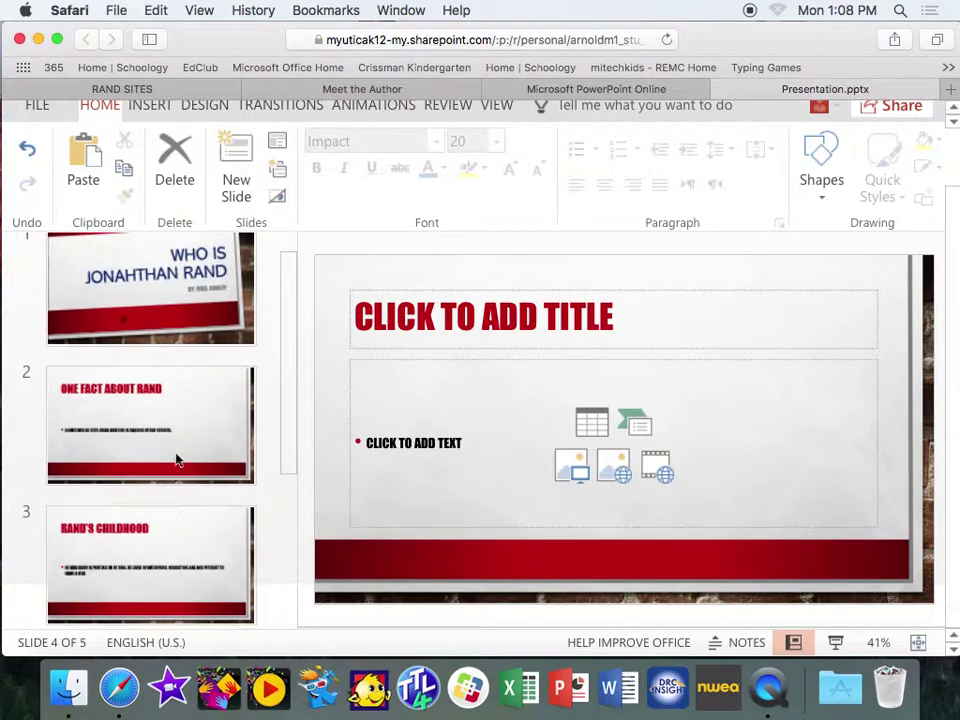
left_click(167, 553)
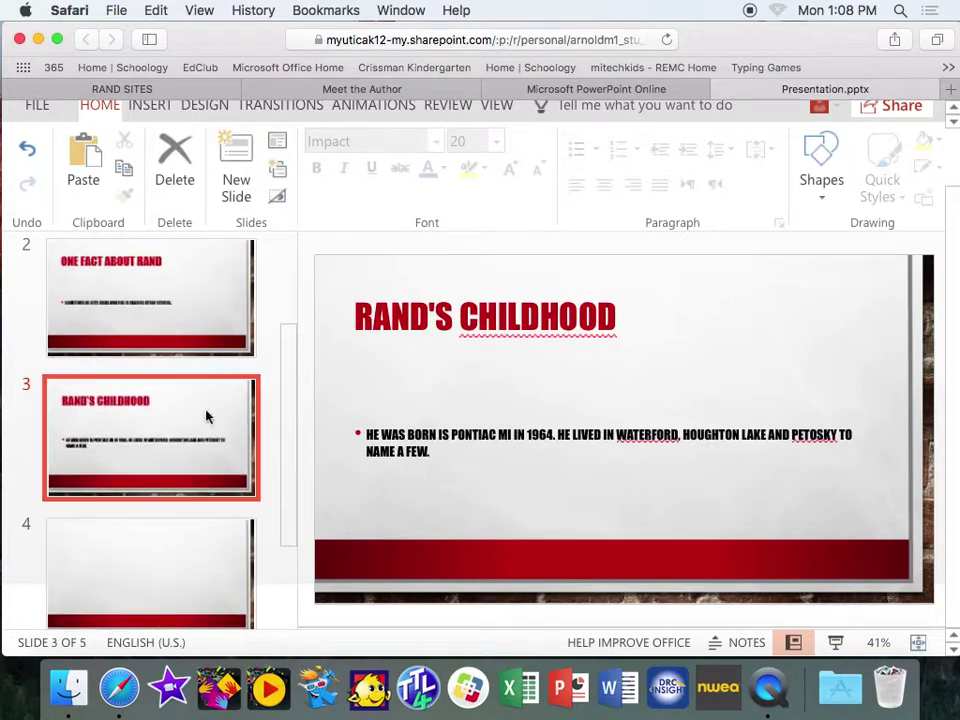
left_click_drag(195, 421, 191, 514)
left_click_drag(291, 446, 297, 557)
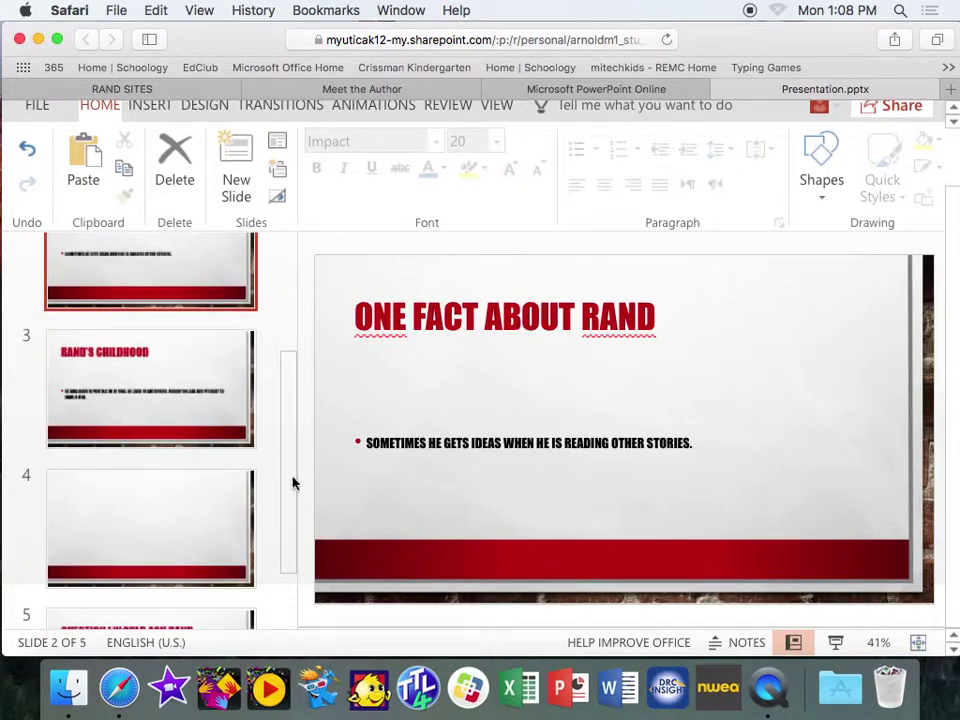
left_click_drag(294, 482, 163, 550)
left_click(150, 550)
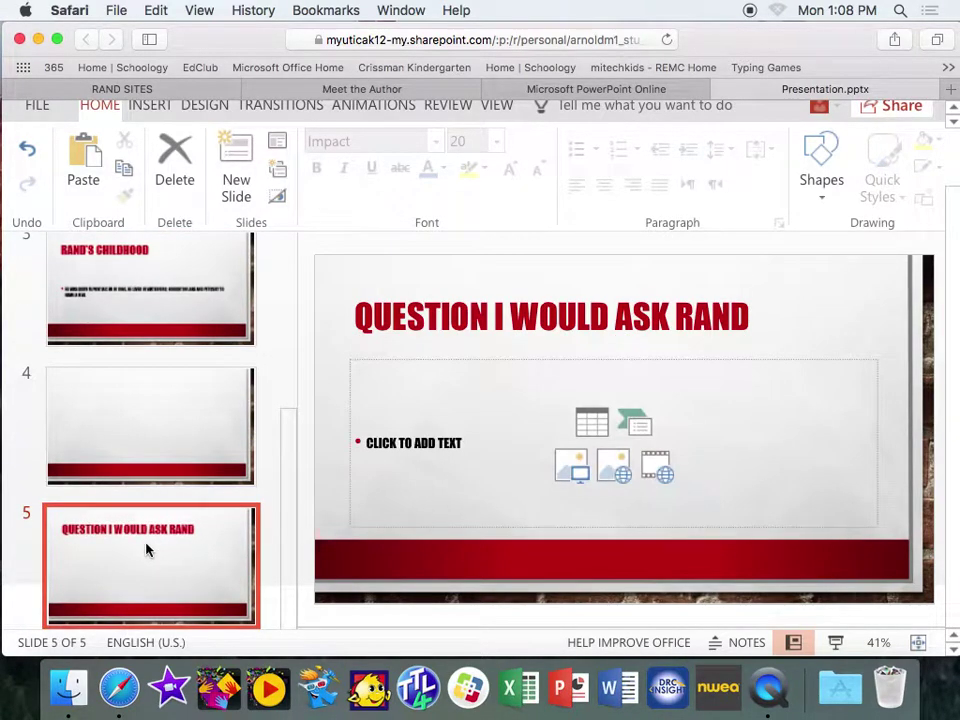
key("Delete")
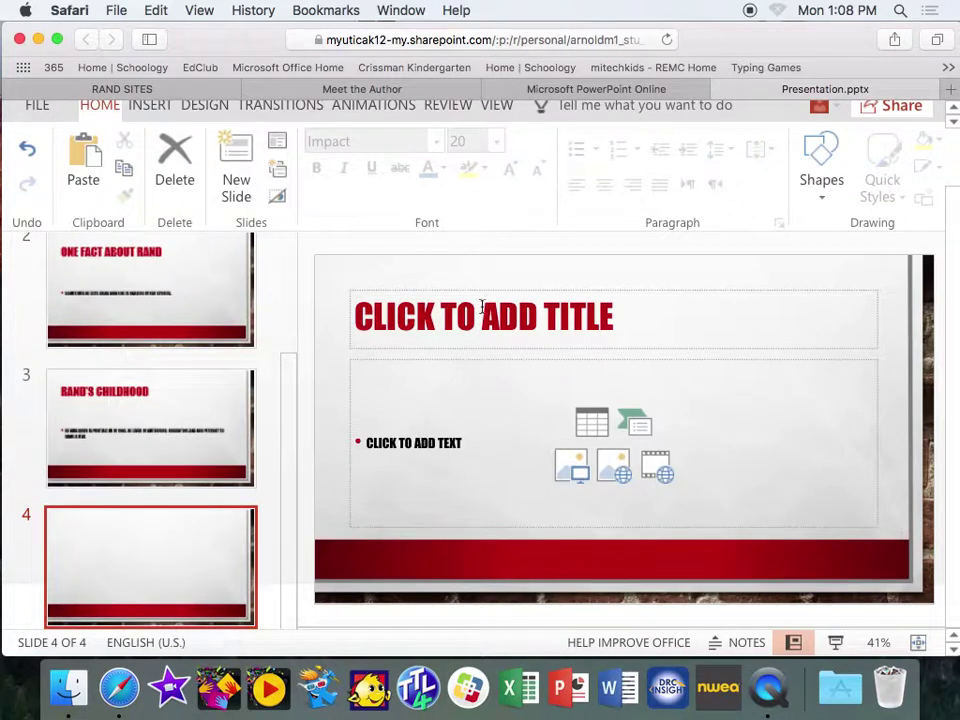
Step: Set slide 2's 'One Fact About Rand' title to Berlin Sans FB Demi, size 36, with yellow highlight
scroll(266, 385, "up", 3)
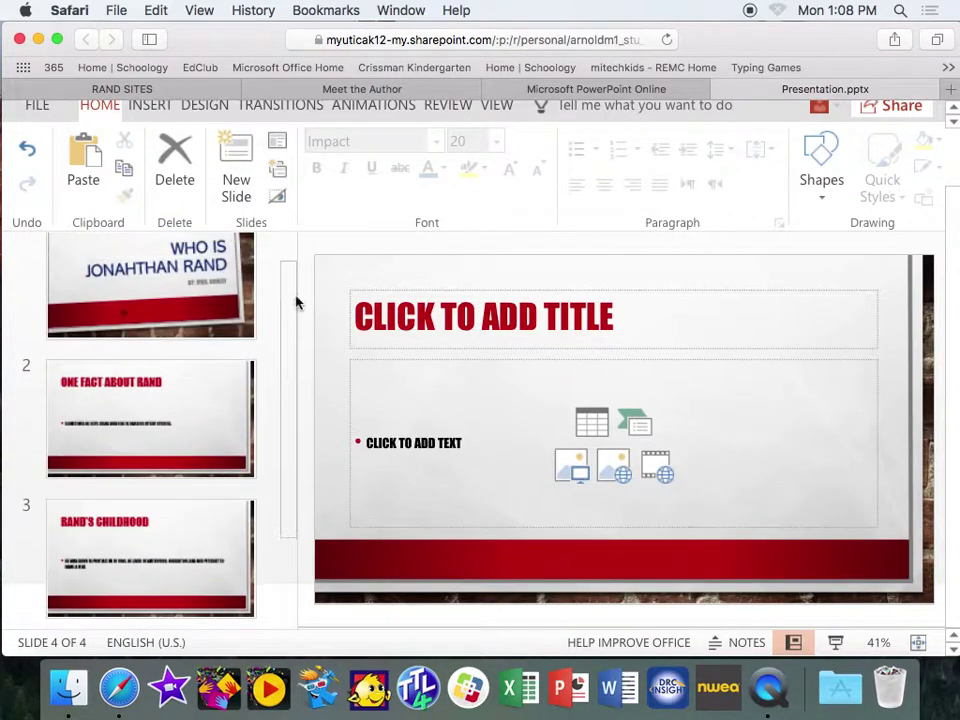
left_click(163, 388)
left_click(560, 318)
triple_click(504, 298)
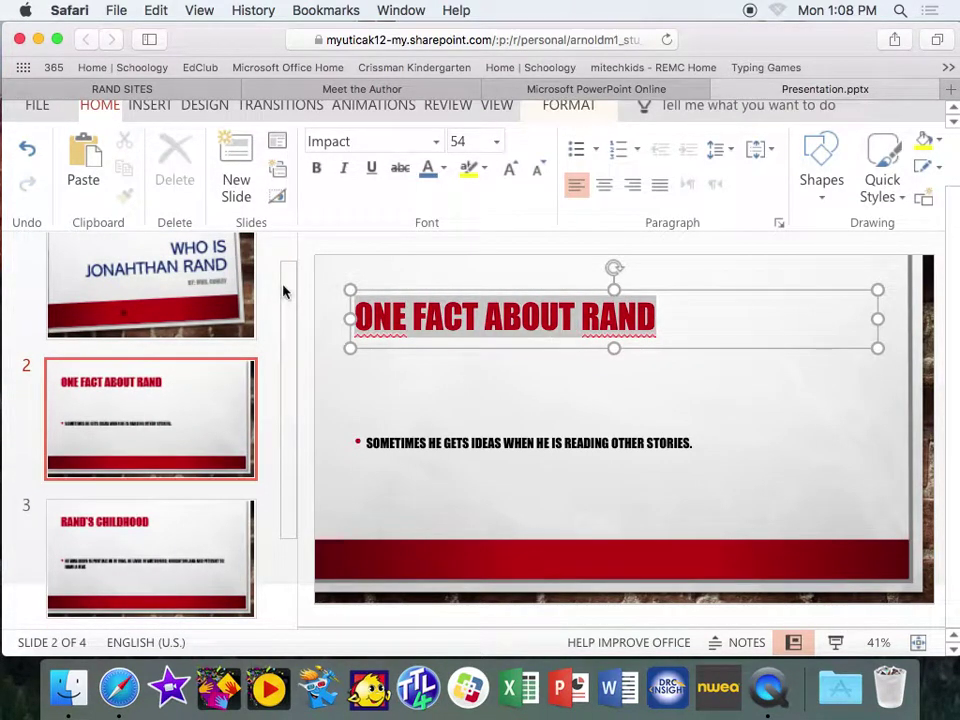
left_click(435, 145)
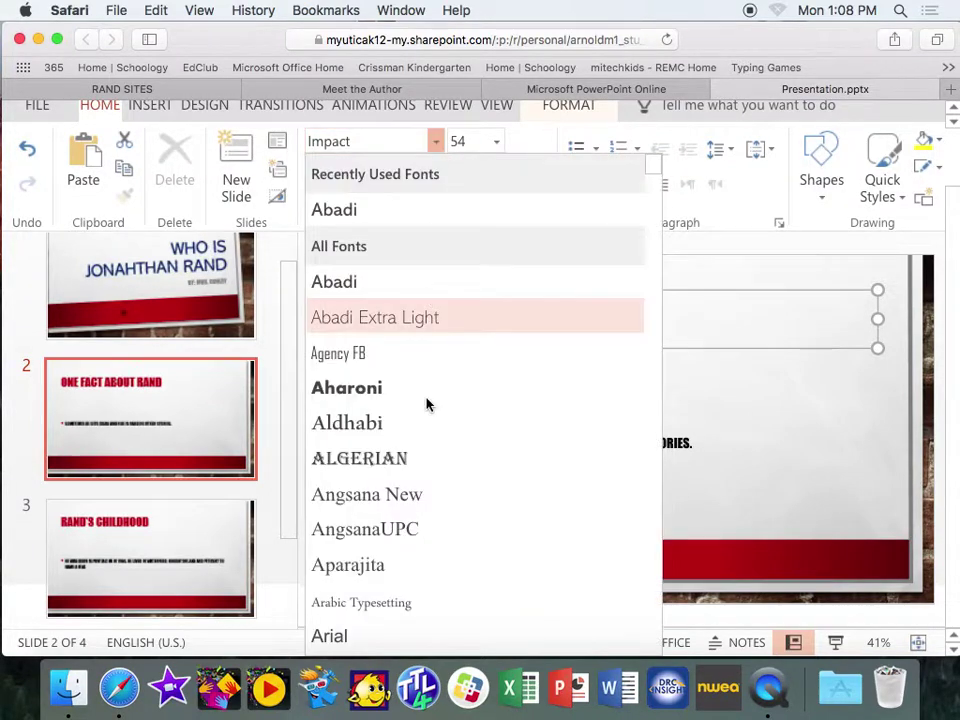
scroll(392, 527, "down", 10)
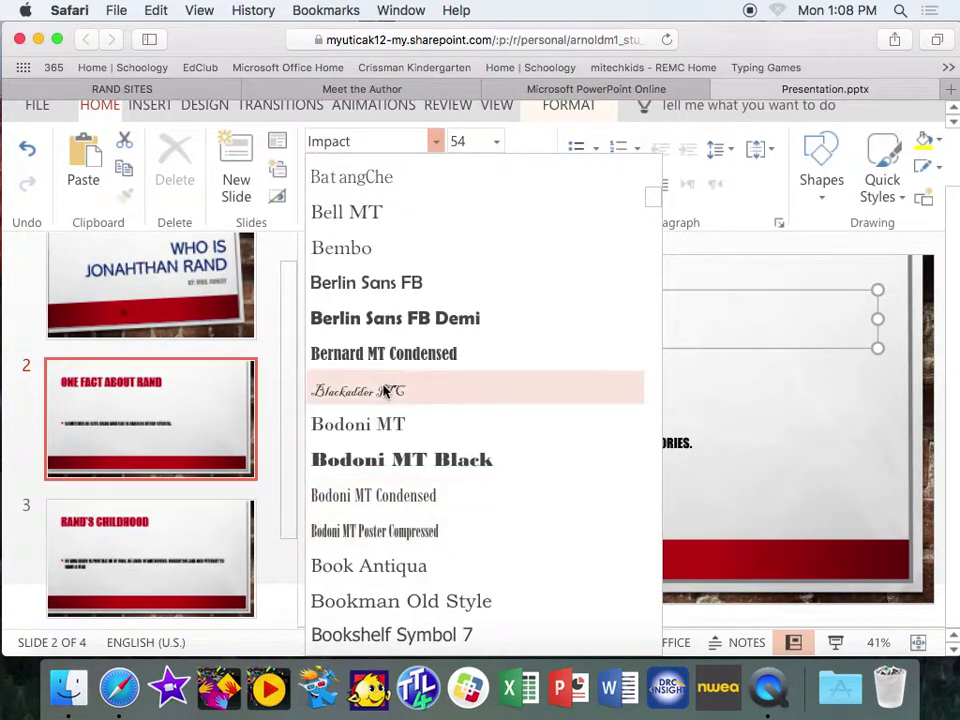
left_click(381, 318)
left_click(491, 144)
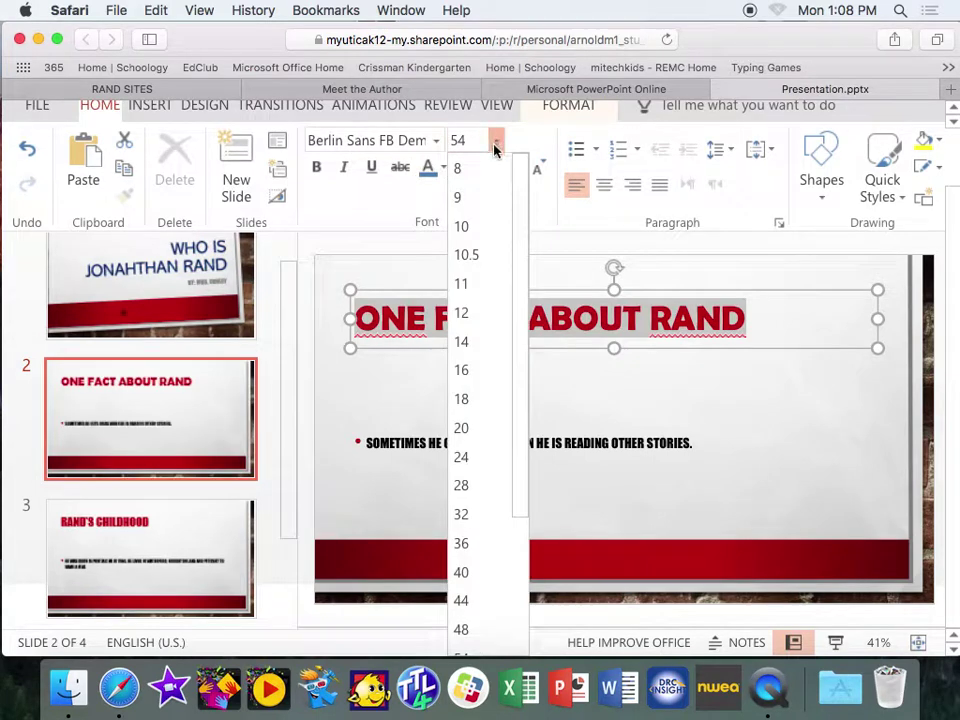
left_click(480, 540)
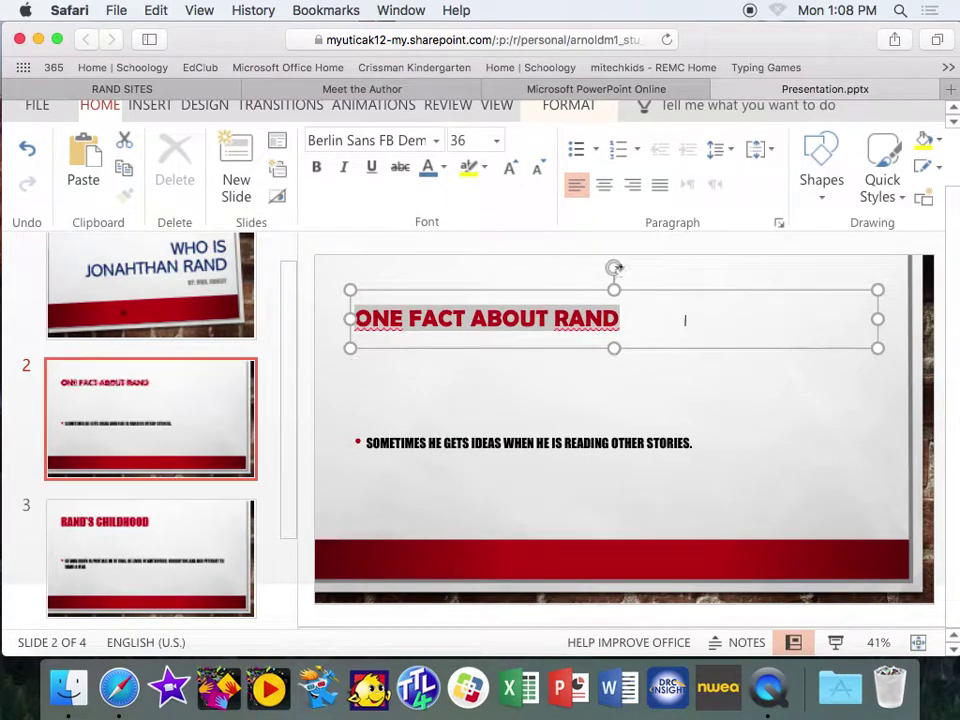
left_click(474, 174)
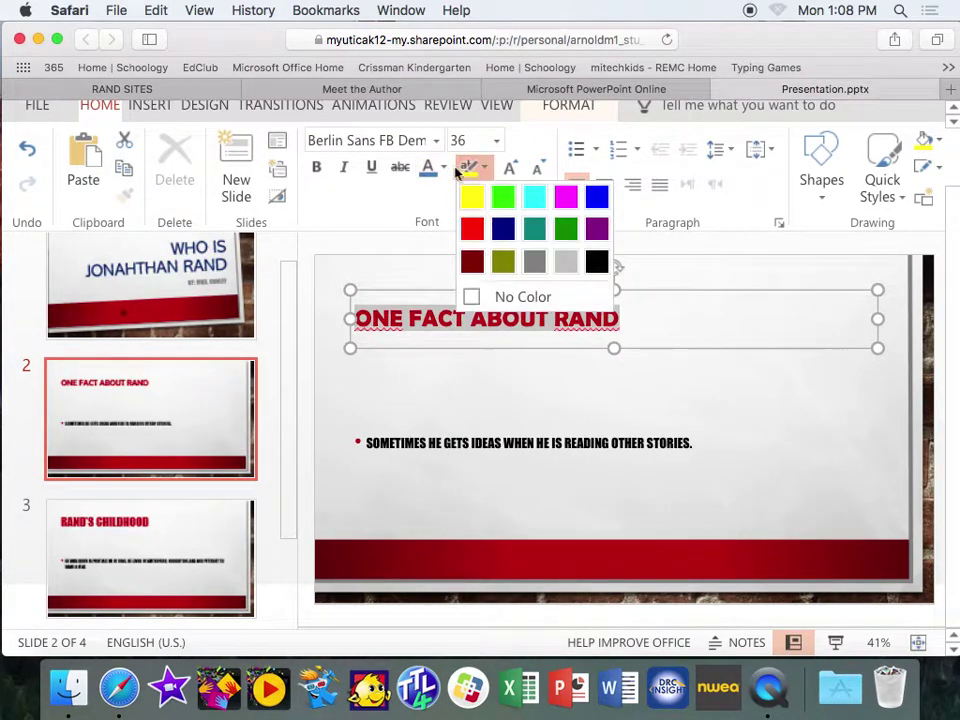
left_click(467, 197)
scroll(946, 325, "up", 3)
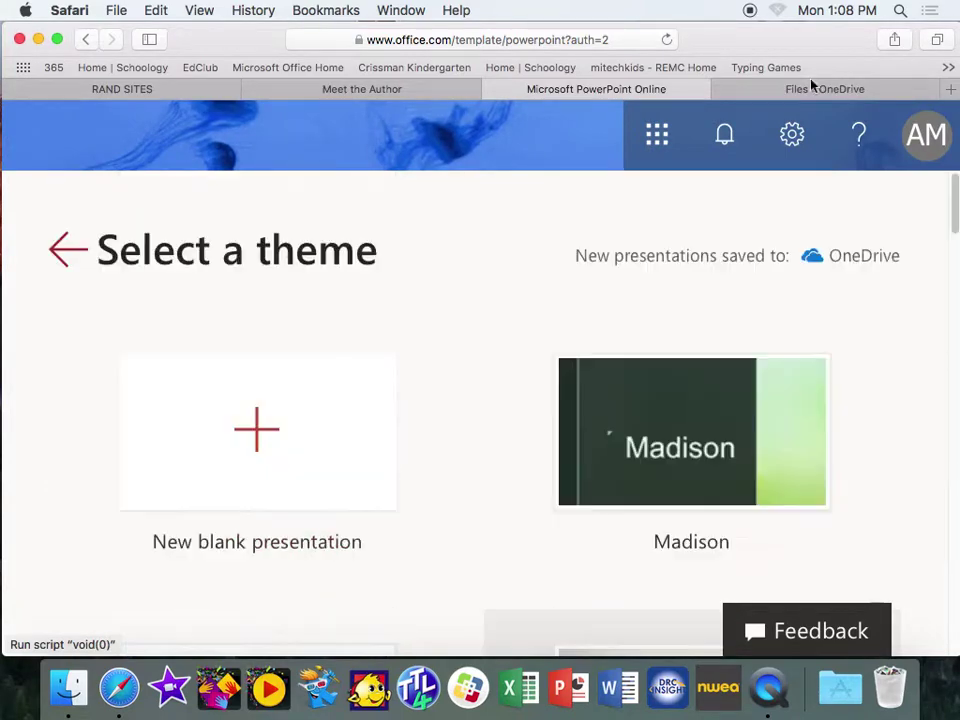
Step: Open Presentation.pptx from the OneDrive file list
left_click(806, 90)
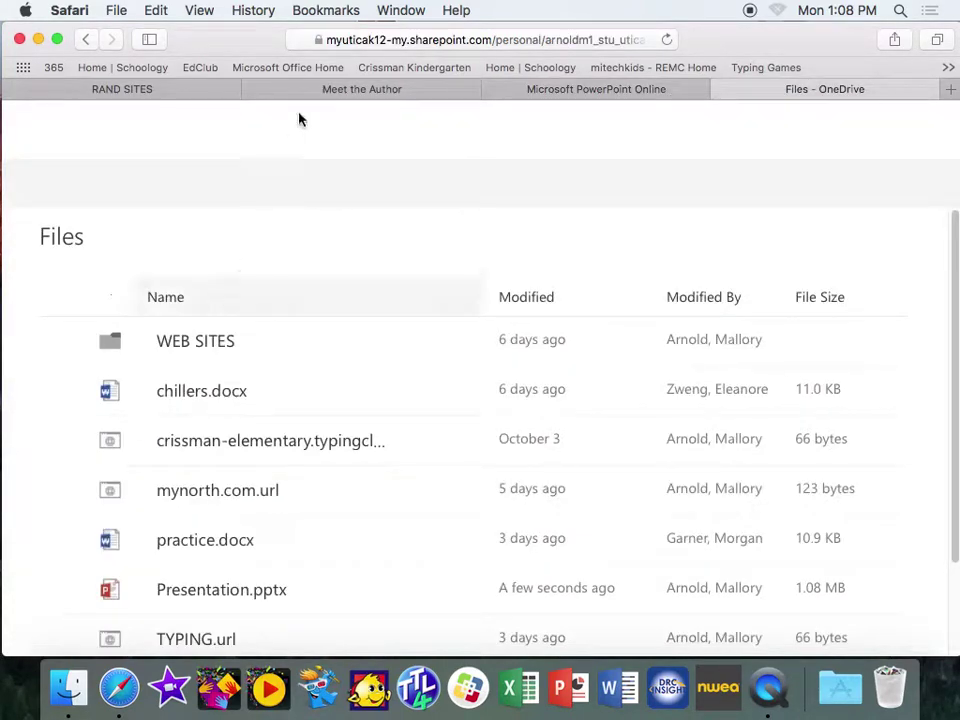
scroll(207, 540, "down", 2)
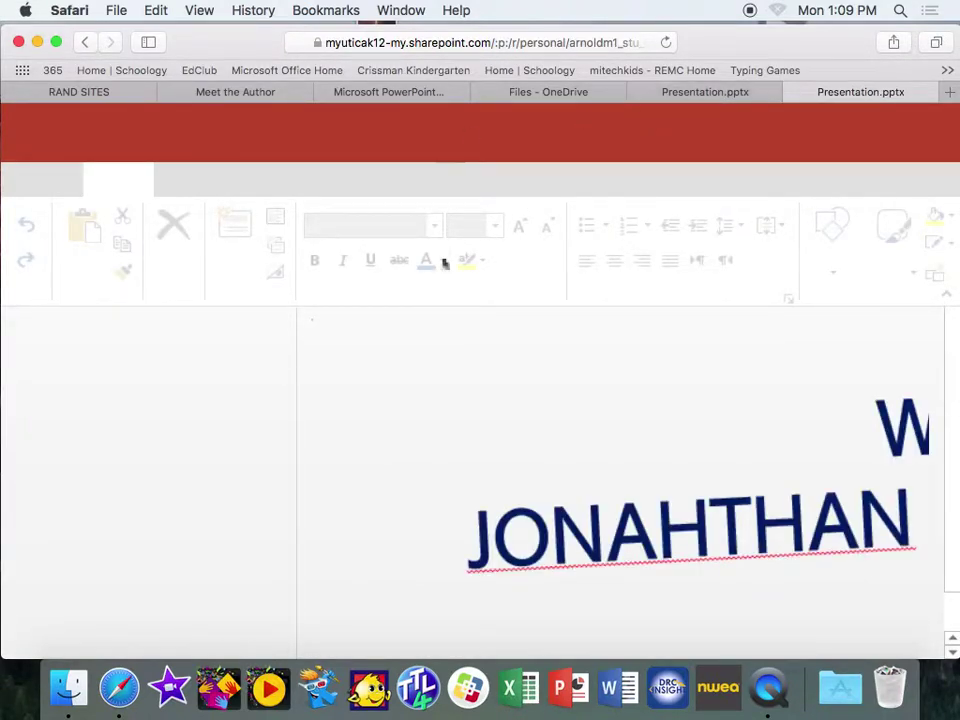
Step: Close the duplicate presentation tab and rename the presentation to 'rand'
key("super+w")
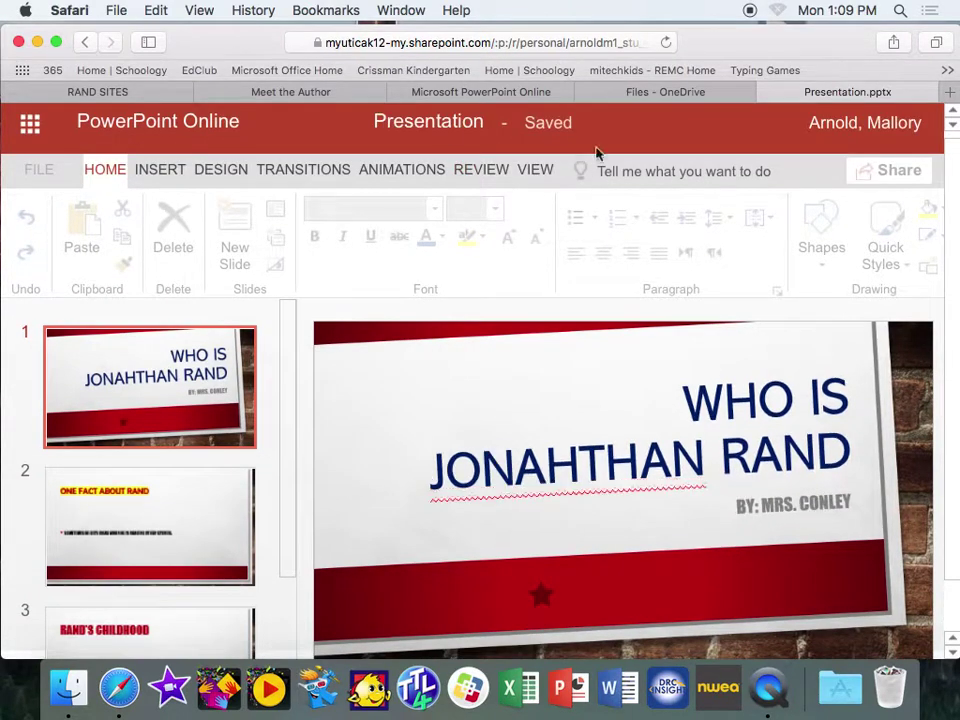
left_click(380, 120)
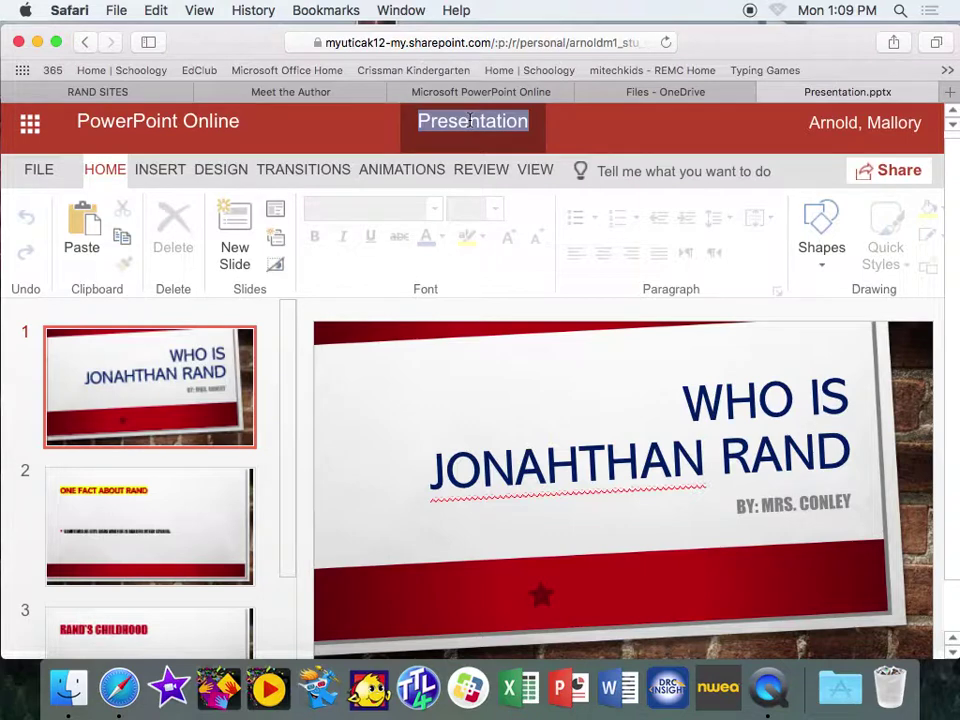
type("rand")
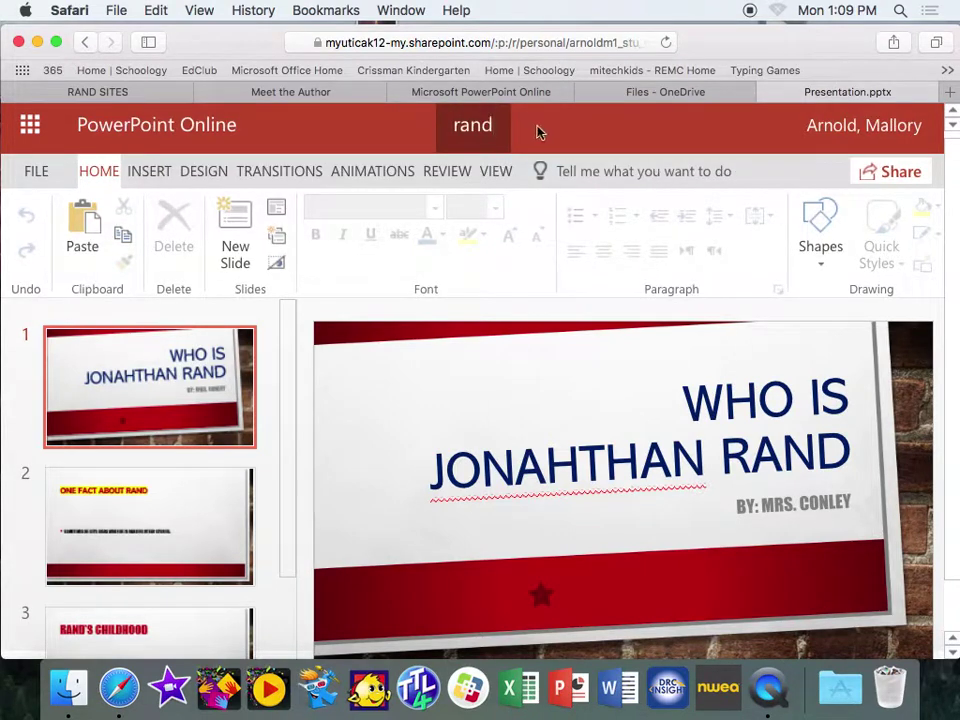
key("Return")
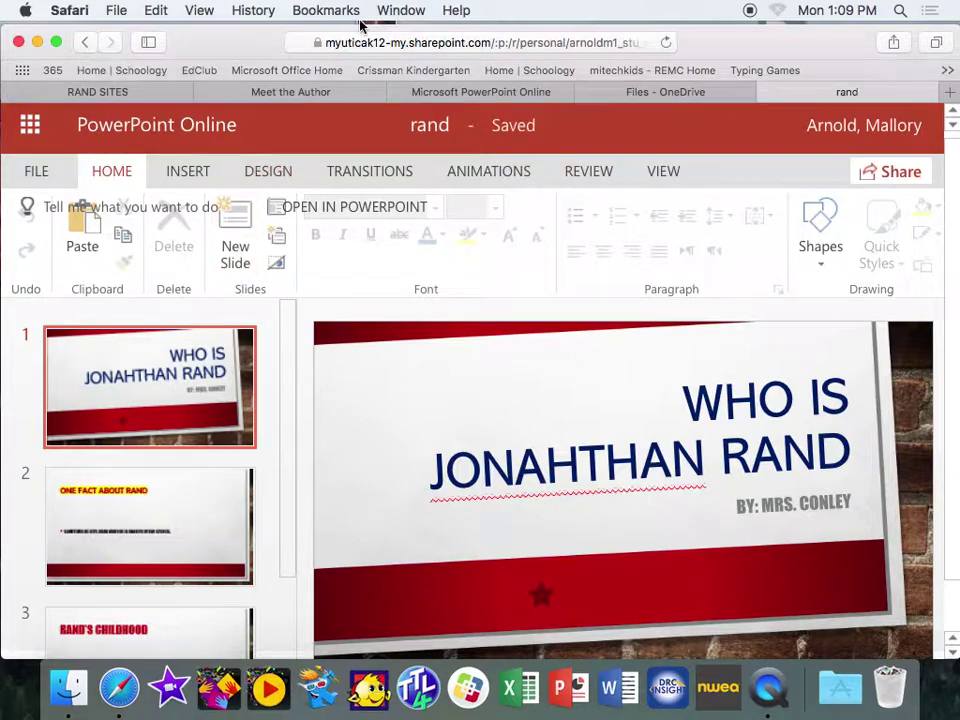
mouse_move(732, 52)
left_mouse_down()
mouse_move(731, 79)
mouse_move(727, 50)
left_mouse_up()
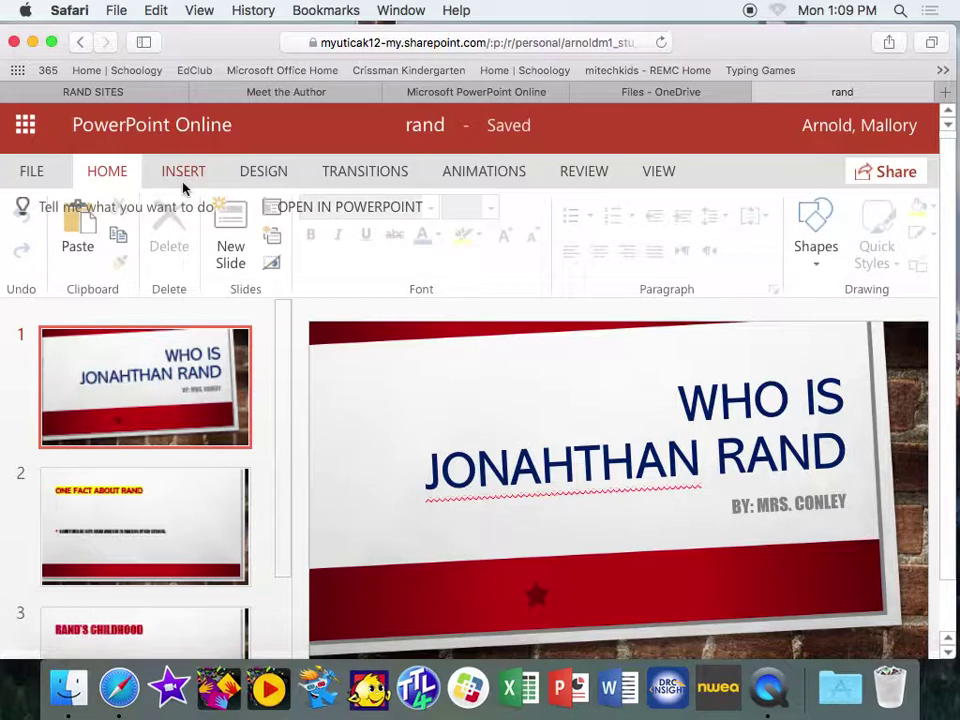